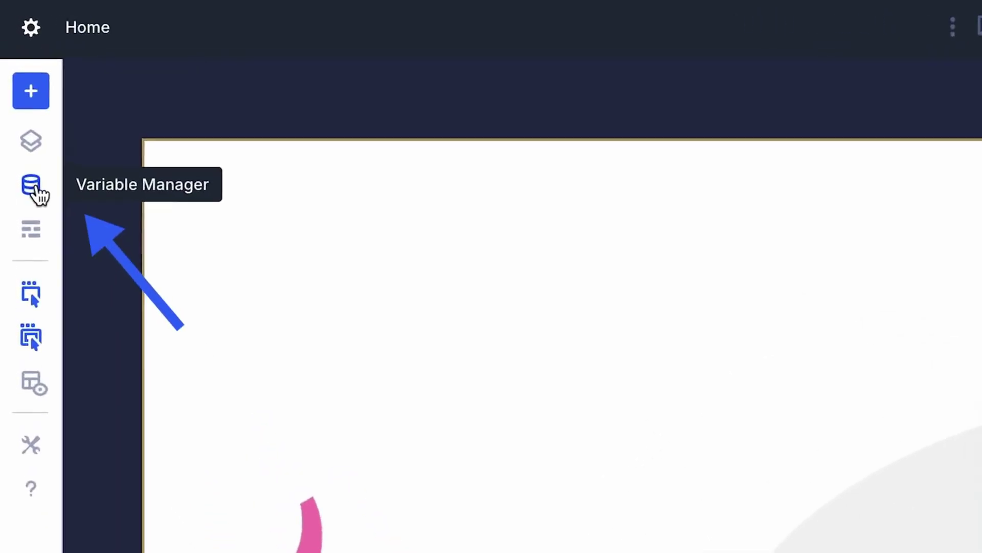
- Open the Global Variables manager, expand and collapse Numbers and Colors, then show Fonts
left_click(36, 190)
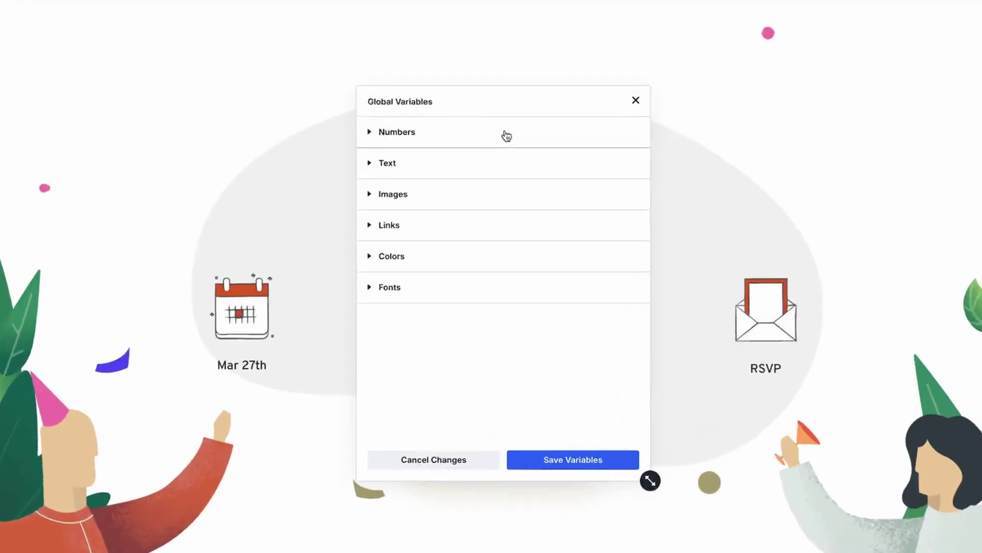
left_click(507, 136)
left_click(507, 136)
left_click(481, 245)
left_click(481, 244)
left_click(460, 298)
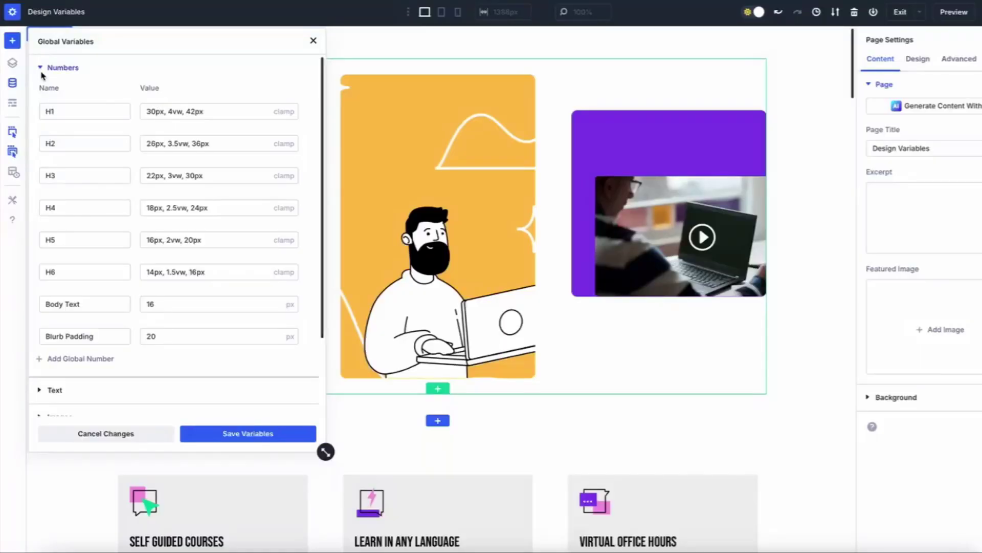
- Browse the Text, Images, Links and Colors variable groups, including the Site Map string and Blue Arrow image
scroll(42, 153, "down", 3)
left_click(40, 292)
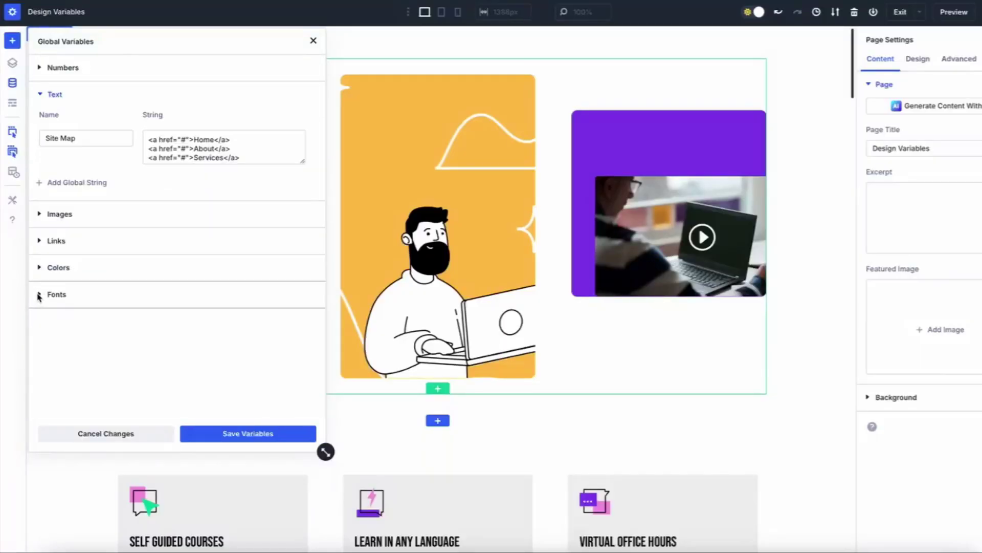
left_click(40, 215)
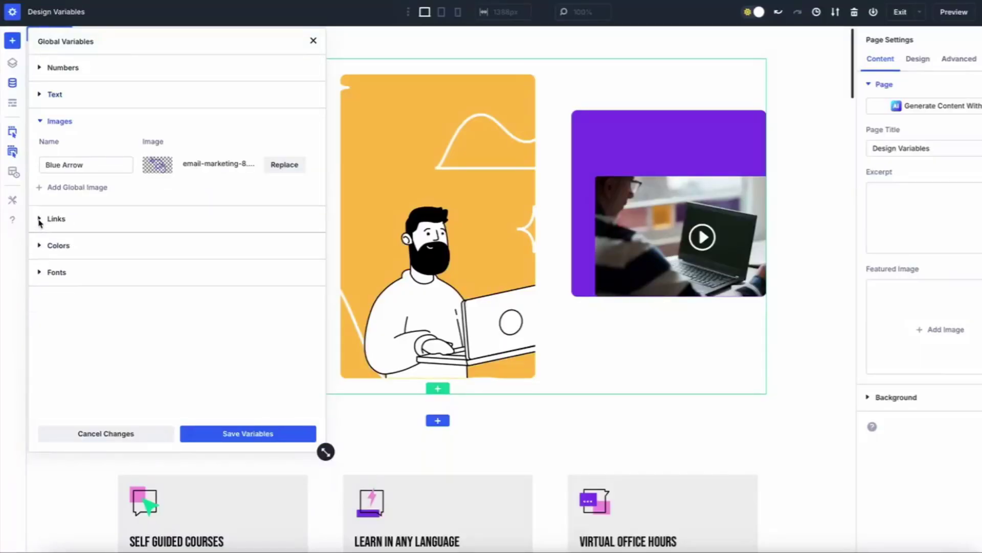
left_click(39, 220)
left_click(39, 298)
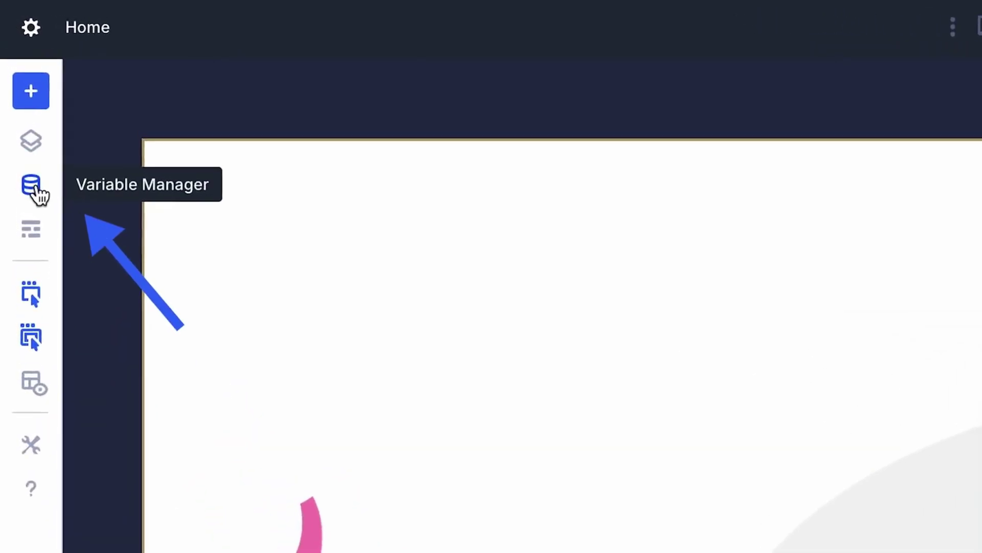
- Reopen the Variable Manager and expand and collapse the Numbers, Colors and Fonts groups in turn
left_click(31, 185)
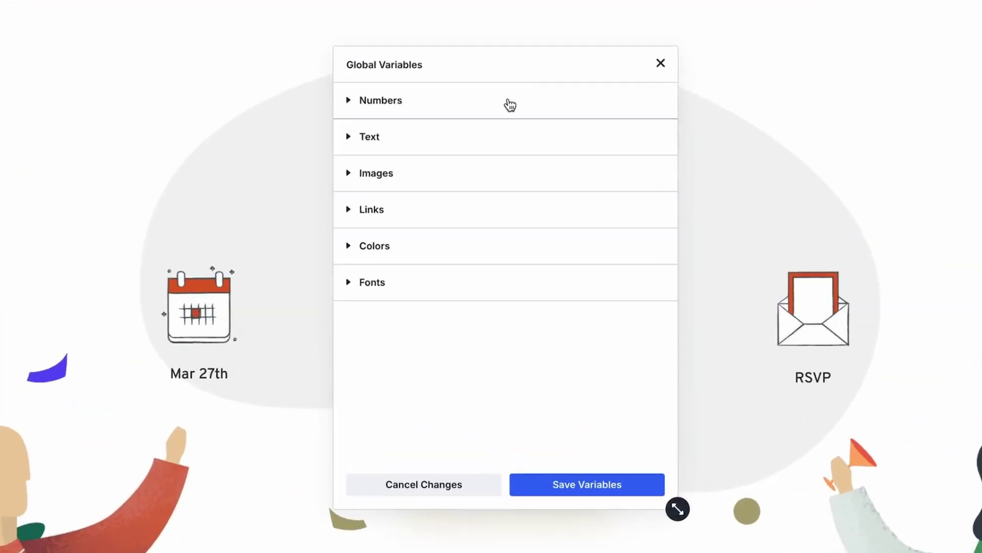
left_click(503, 183)
left_click(509, 101)
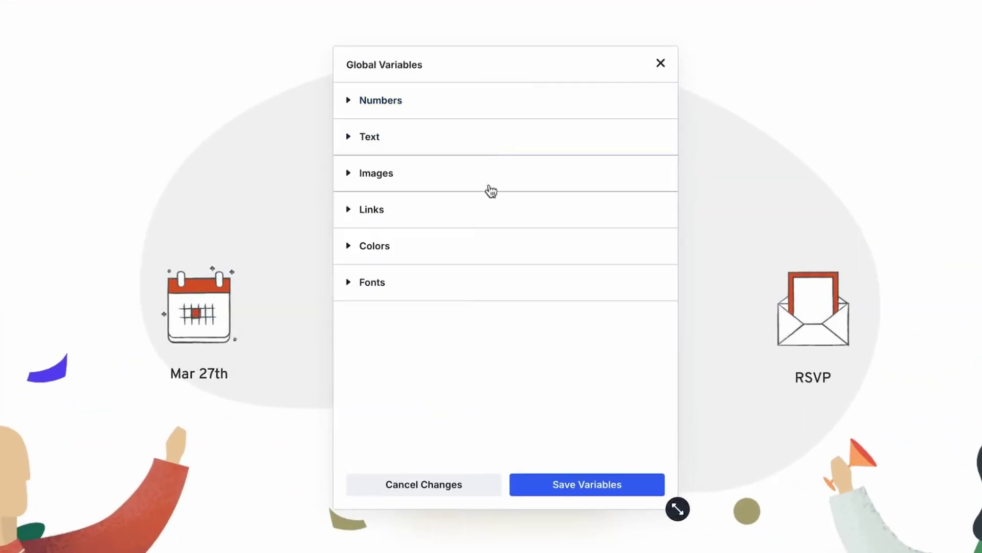
left_click(481, 246)
left_click(481, 246)
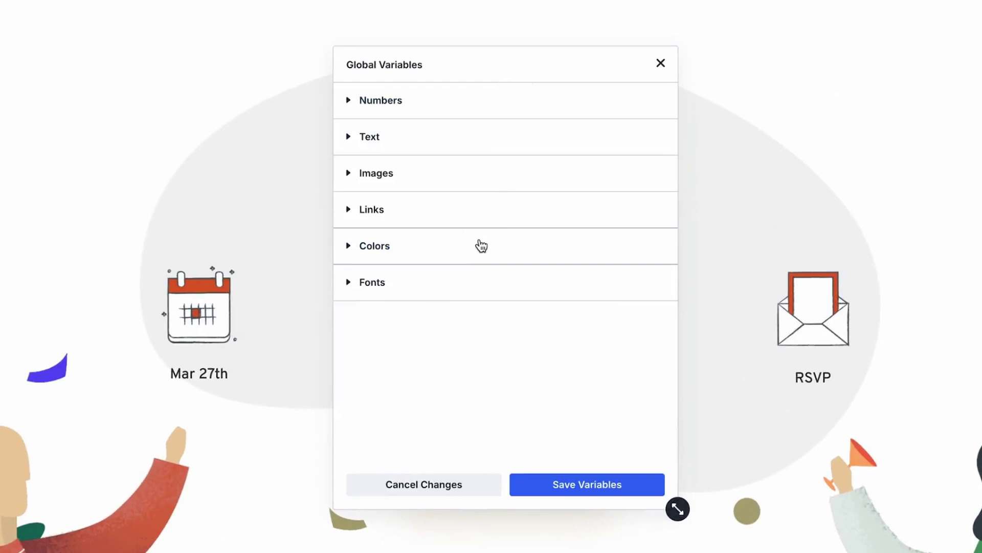
left_click(459, 296)
left_click(460, 298)
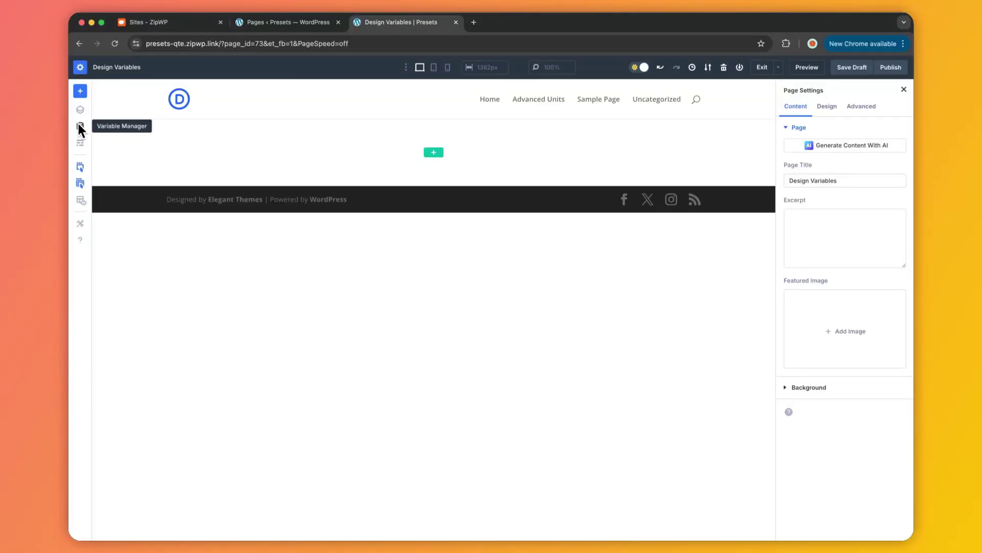
- Expand Colors, move the panel to the page centre, enlarge it, and scroll from Primary Color 2EA3F2 down
left_click(79, 125)
left_click(137, 208)
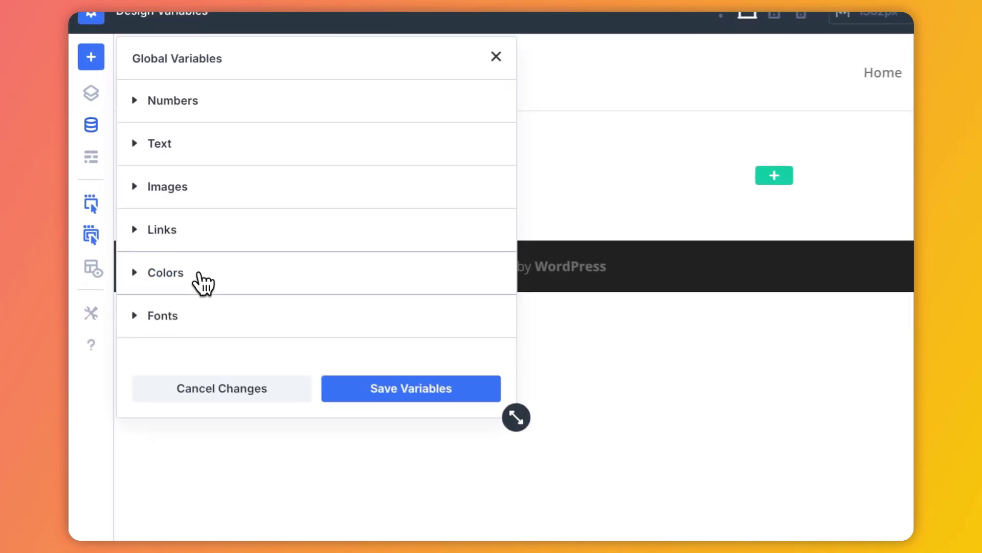
scroll(329, 281, "down", 3)
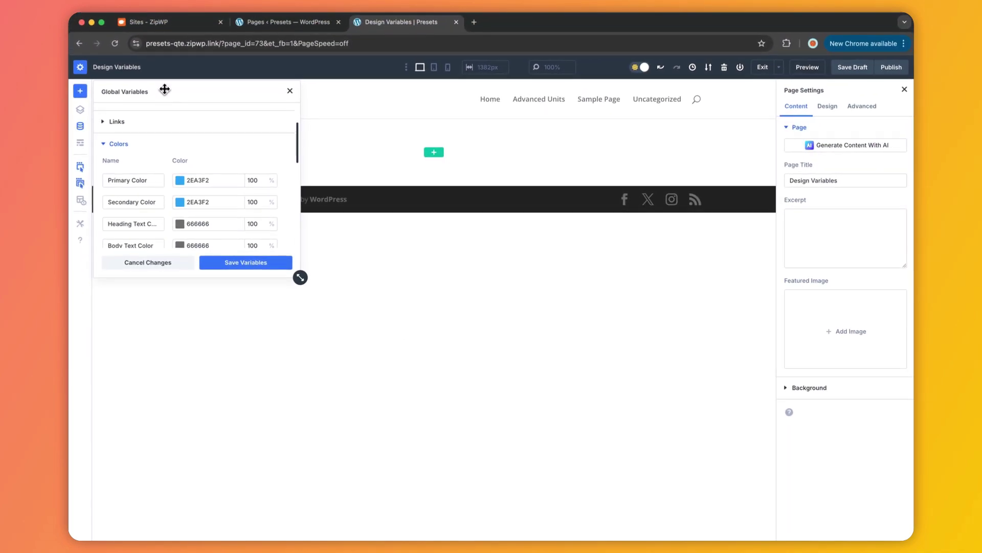
left_click_drag(164, 90, 421, 236)
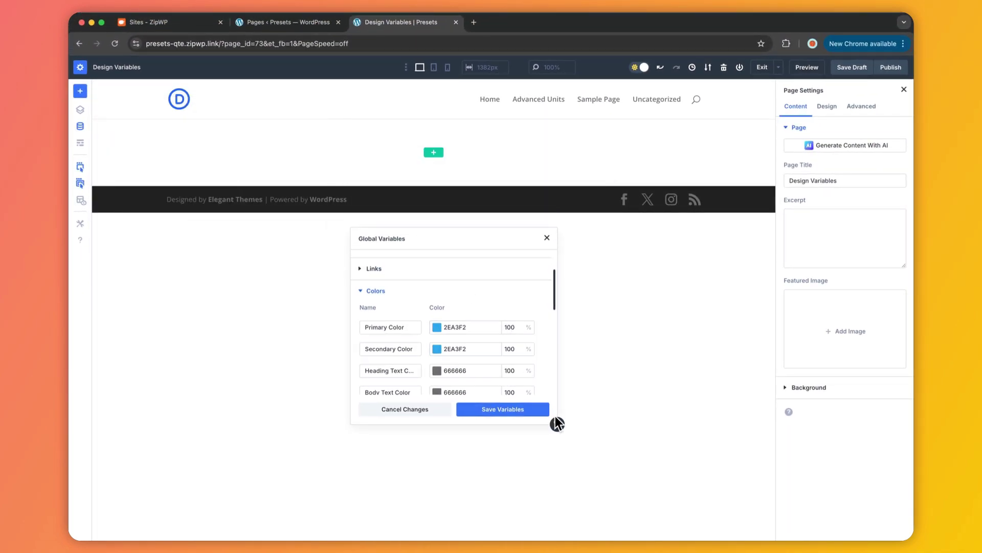
left_click_drag(558, 424, 677, 532)
scroll(506, 354, "down", 1)
scroll(565, 350, "down", 3)
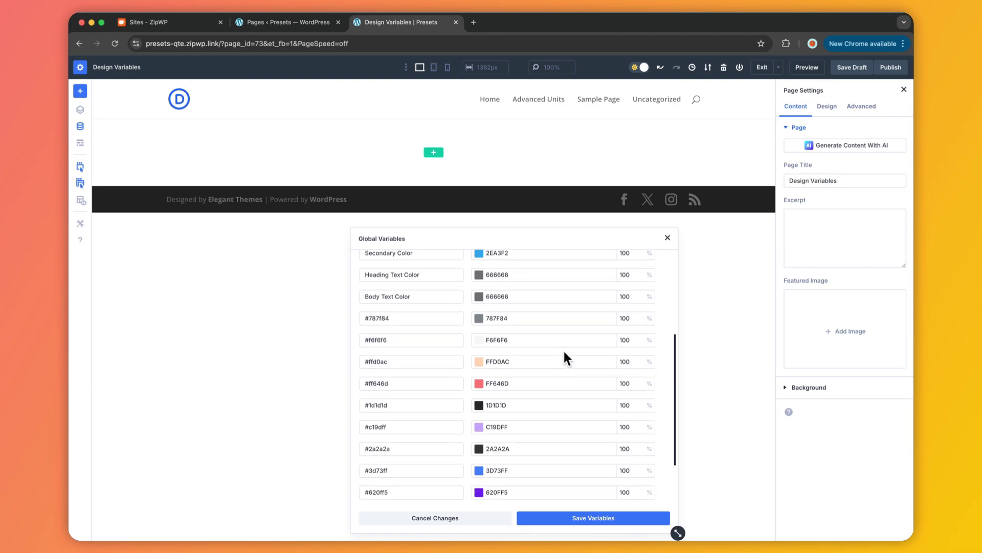
scroll(563, 358, "down", 2)
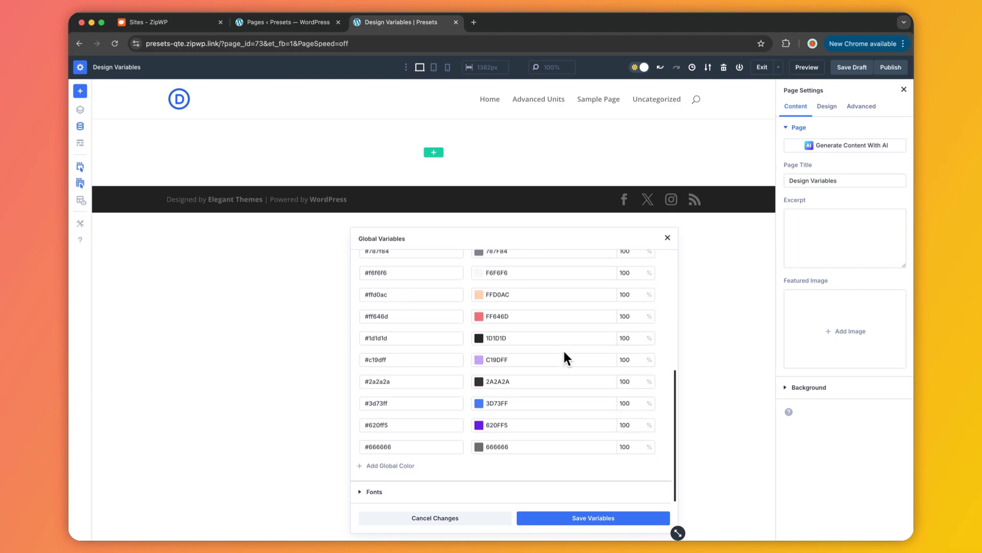
- Create the Yellow global colour with value EADE00, then save and apply the variable changes
left_click(386, 466)
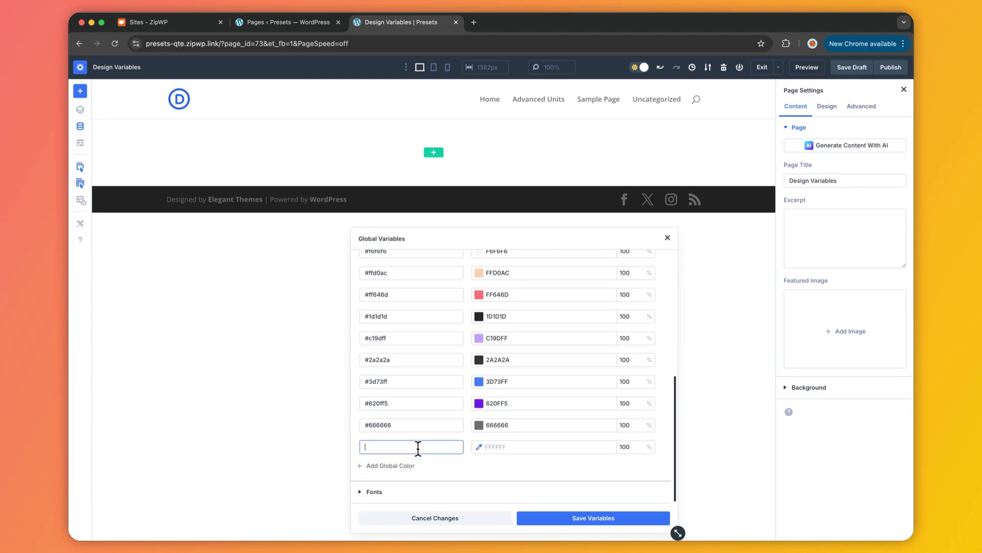
left_click(486, 447)
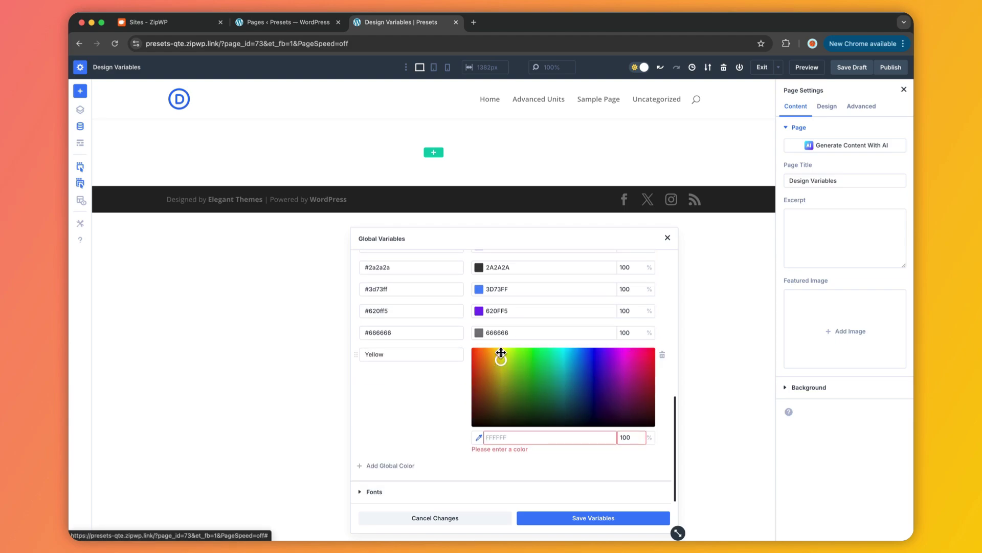
mouse_move(501, 353)
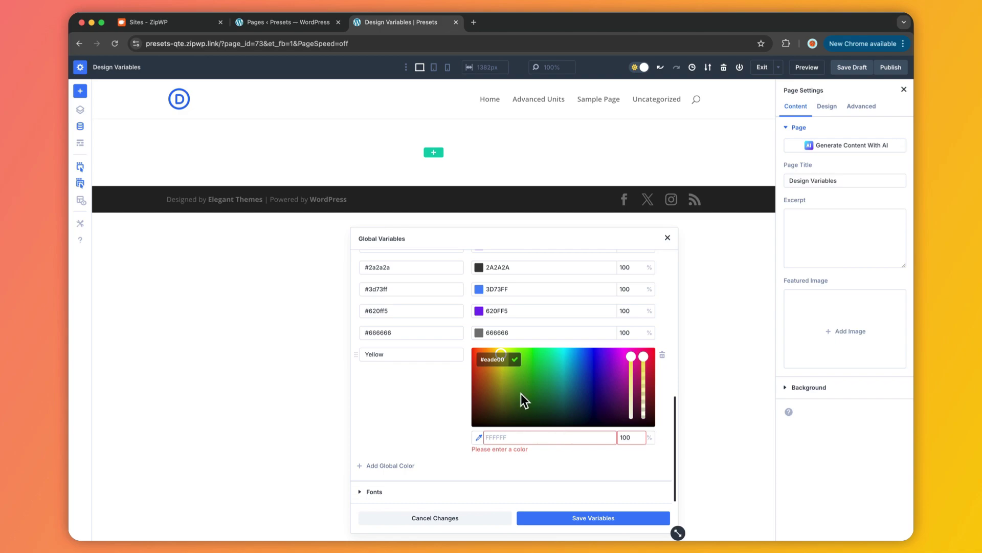
left_click(514, 360)
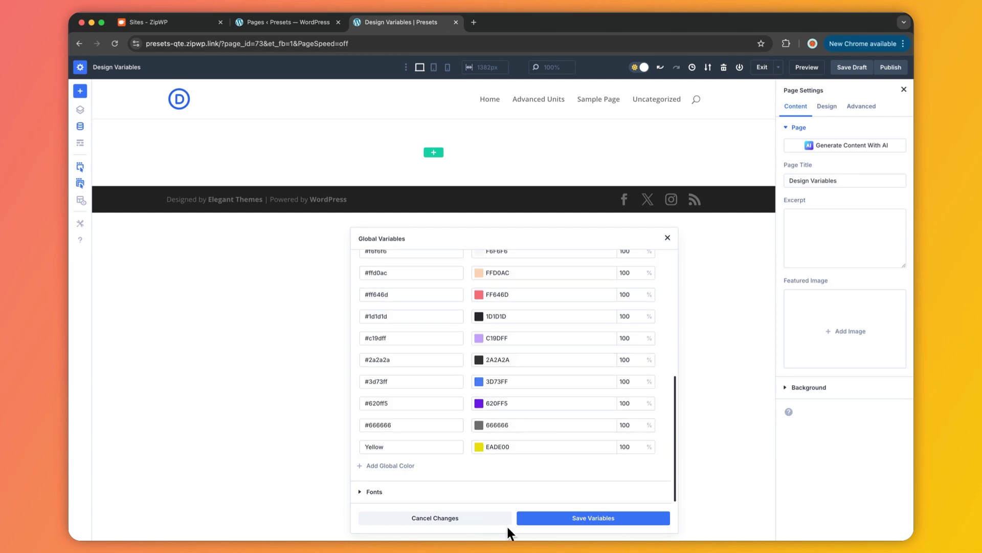
left_click(563, 521)
left_click(632, 522)
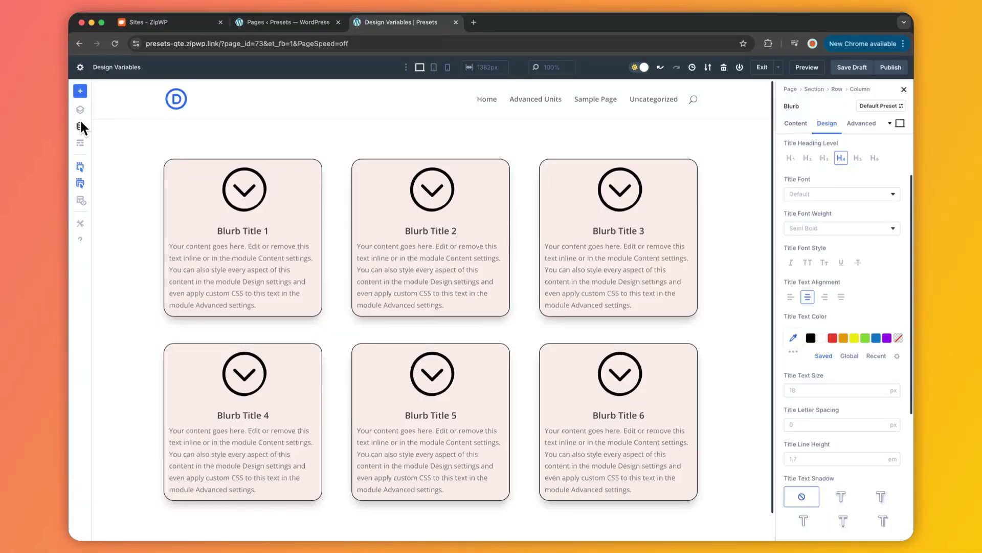
- Add a global font variable 'Blurb Ttile' using Poppins and save the variables
left_click(80, 125)
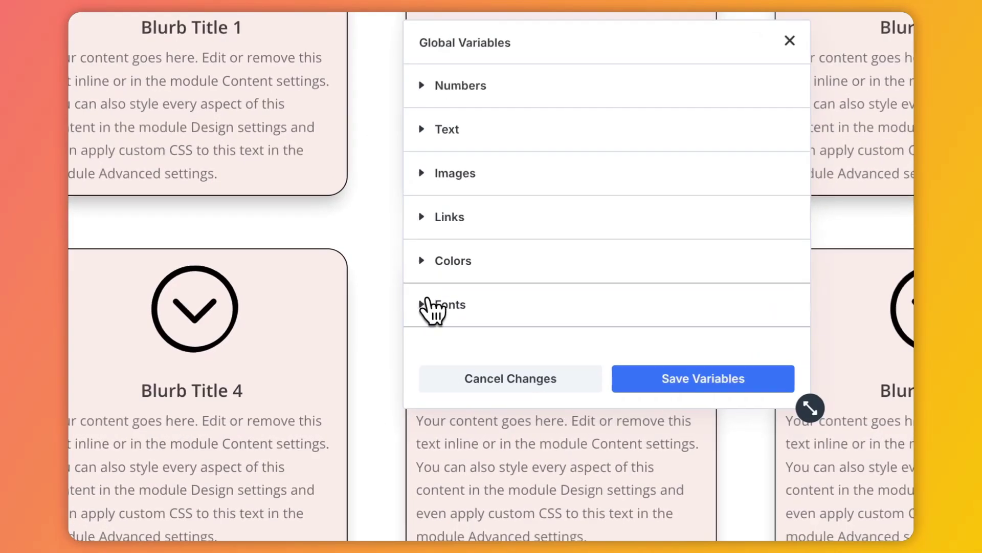
left_click(364, 374)
scroll(425, 340, "down", 3)
left_click(398, 378)
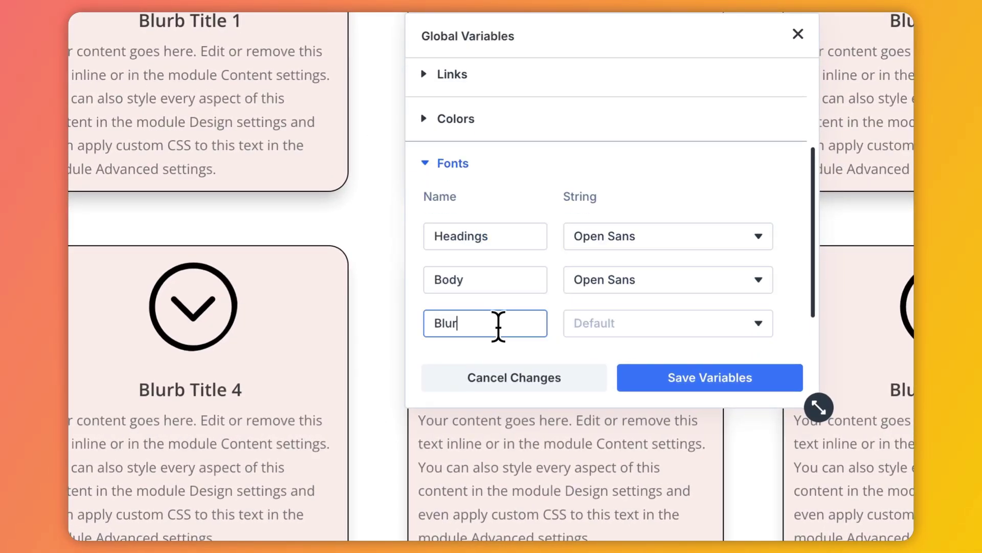
left_click(668, 323)
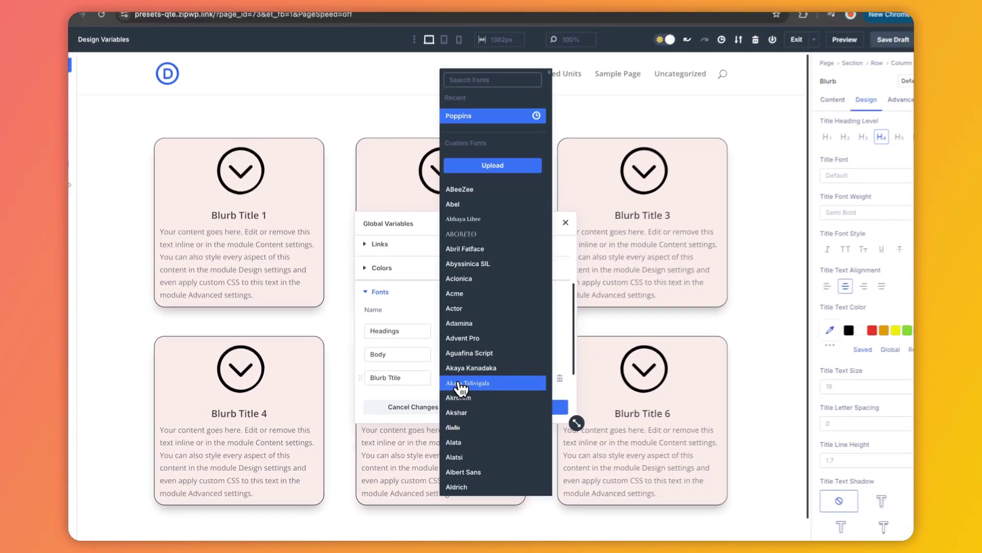
type("pop")
left_click(440, 185)
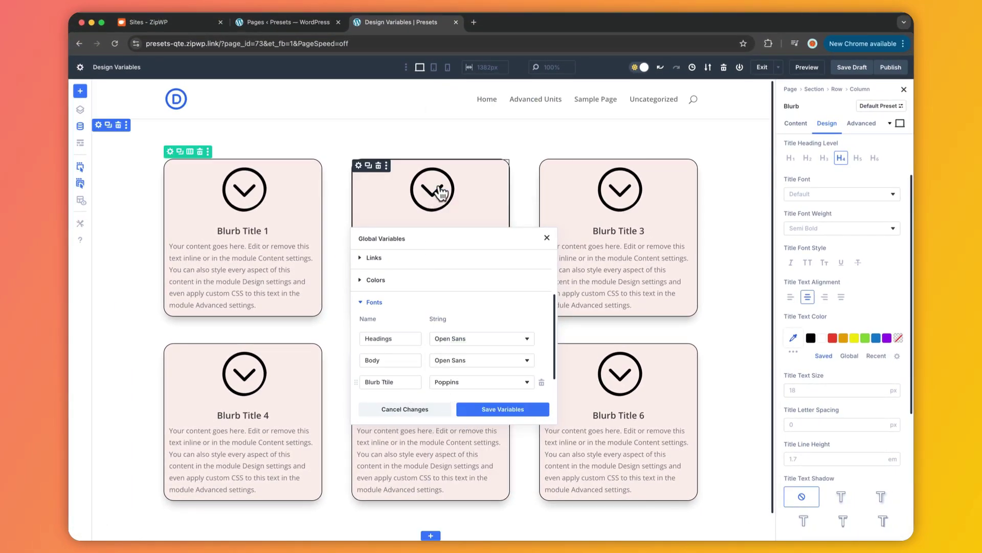
left_click(489, 412)
left_click(506, 410)
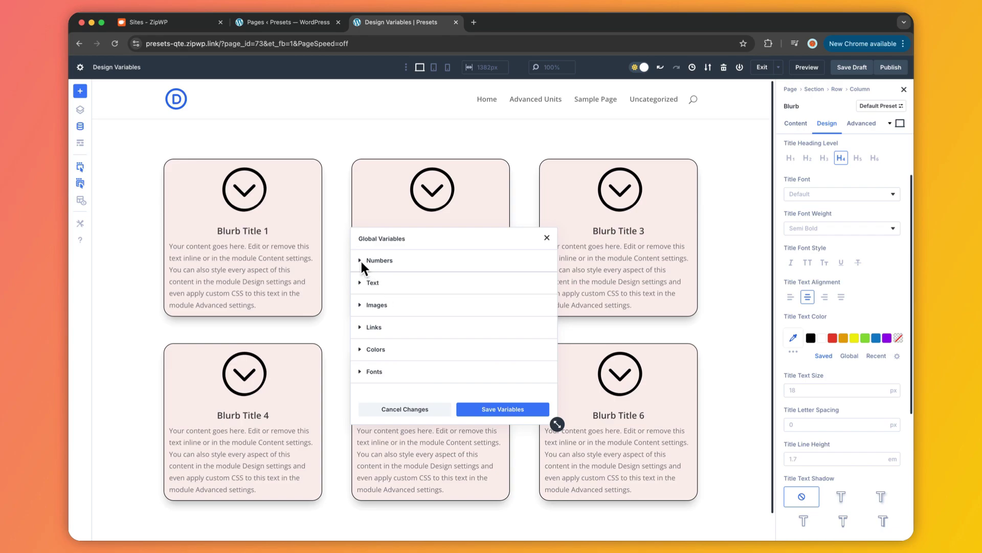
- Add a new number variable and save the variables
left_click(360, 261)
left_click(393, 279)
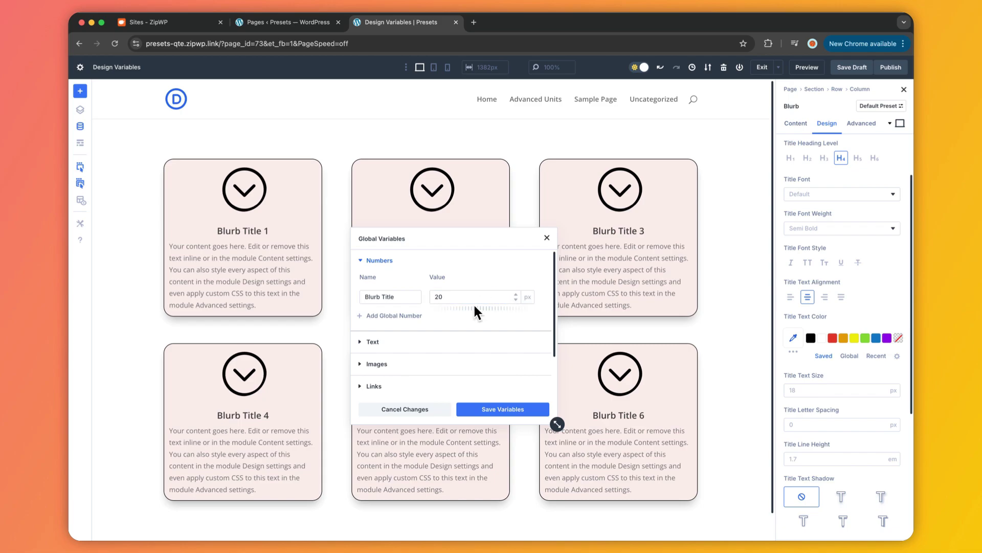
left_click(486, 409)
left_click(514, 408)
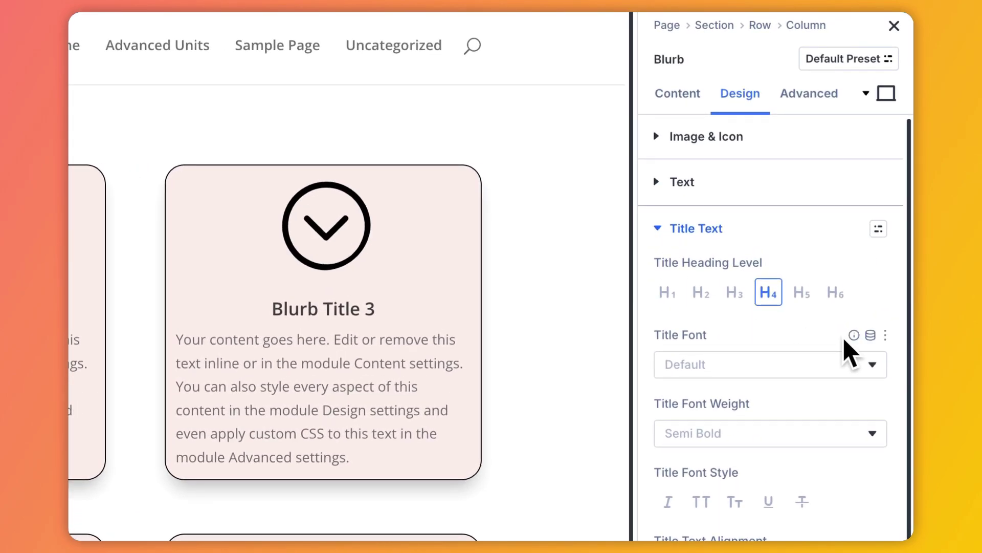
- Apply the Blurb Title font and number variables to the blurb title font and text size
left_click(871, 335)
left_click(697, 450)
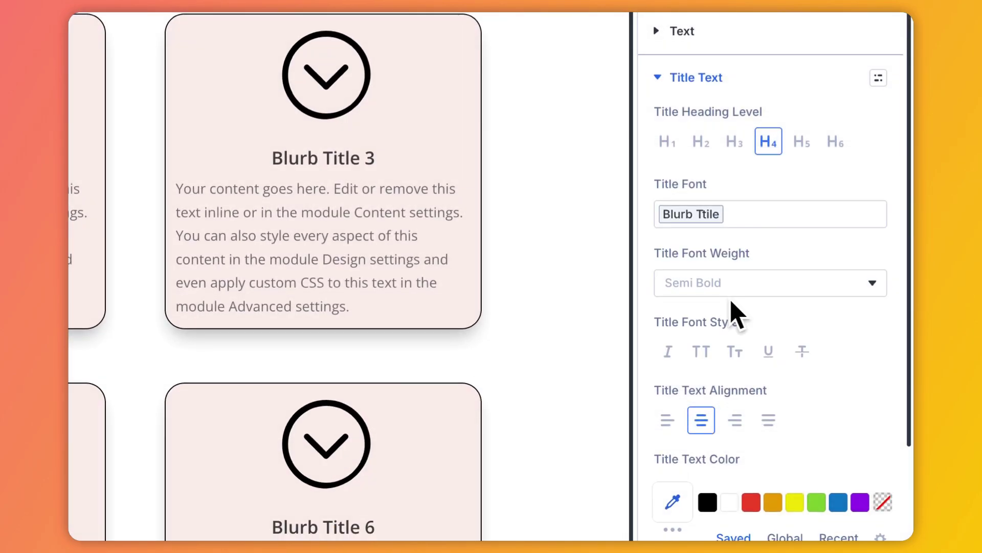
left_click(870, 353)
left_click(737, 429)
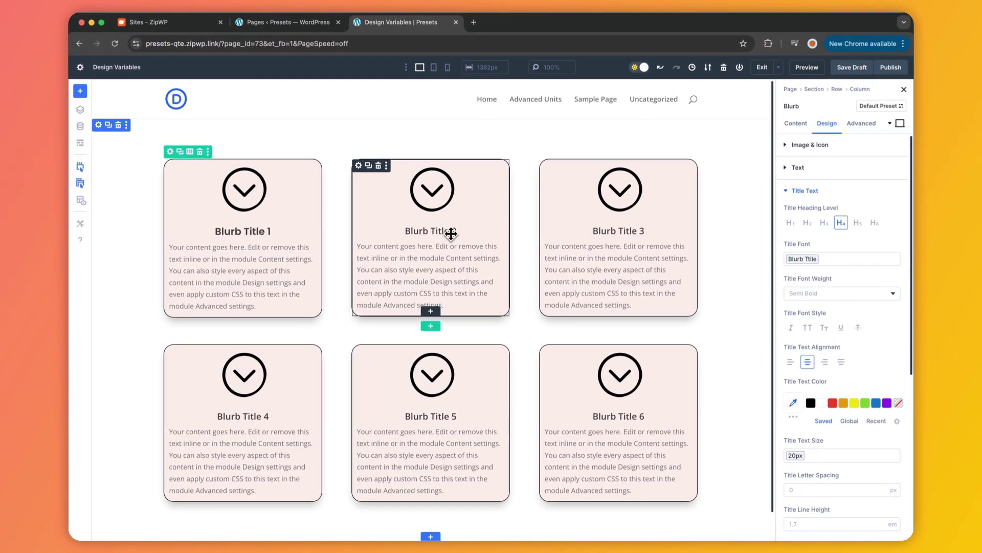
- Dock the variables panel in the sidebar and switch Blurb Title's font to Aguafina Script after trying Aboreto and Acme
left_click(80, 126)
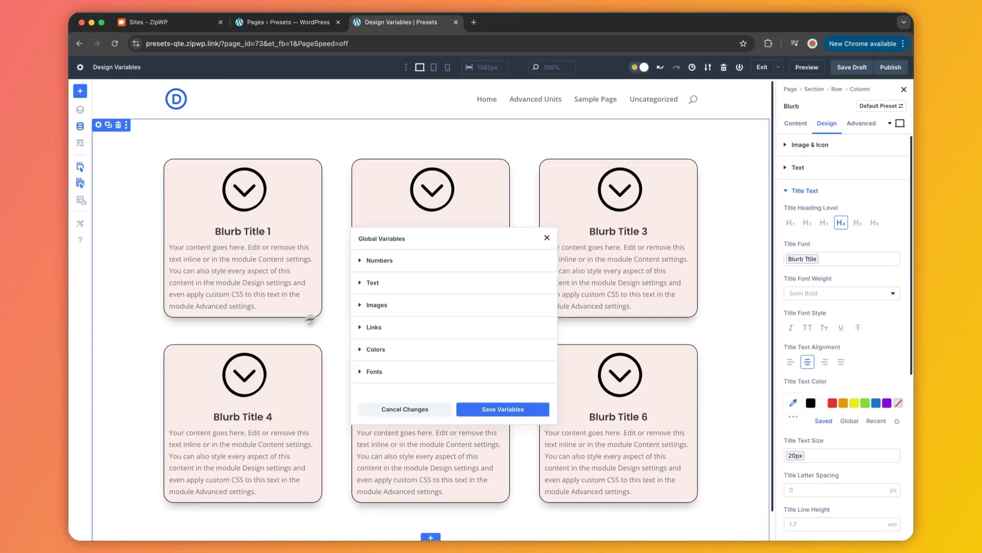
left_click_drag(510, 239, 704, 323)
left_click(800, 221)
scroll(860, 216, "down", 2)
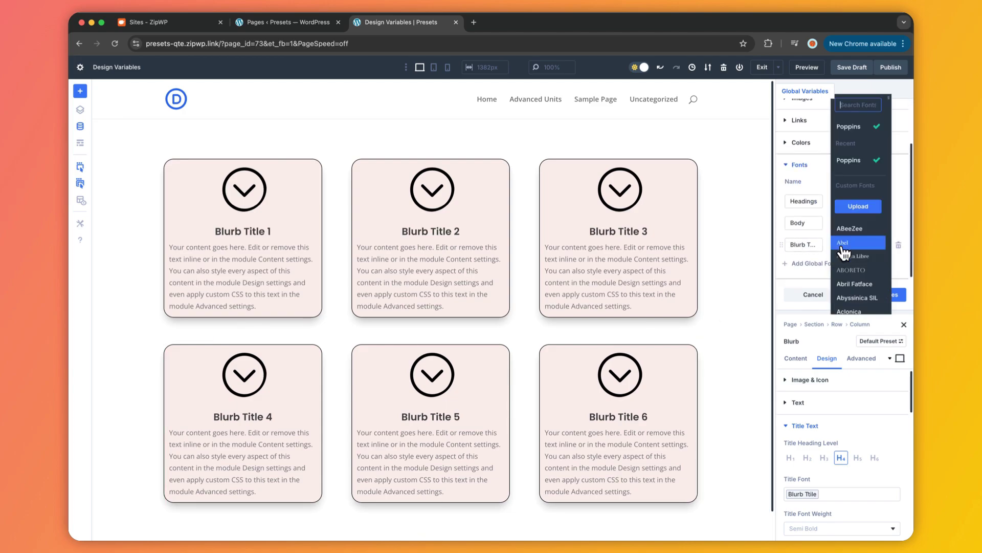
left_click(850, 269)
left_click(853, 249)
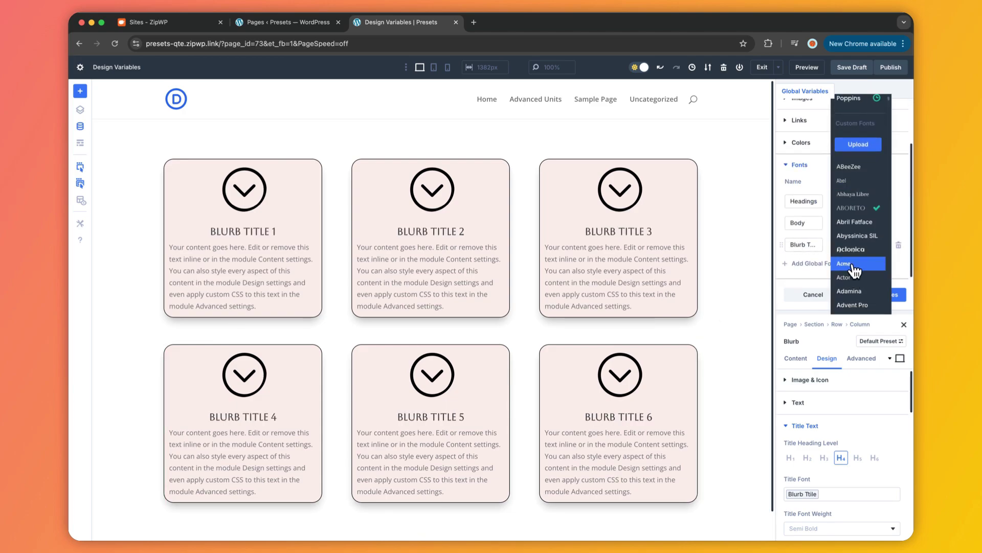
left_click(854, 280)
left_click(860, 246)
left_click(863, 260)
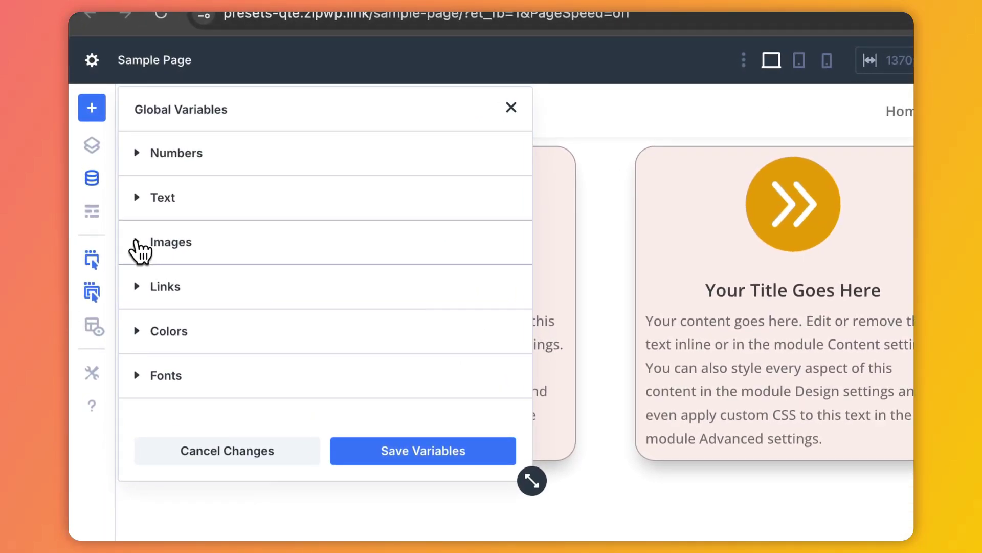
- Add a Black Logo global image variable using the black D logo image
left_click(139, 245)
left_click(218, 279)
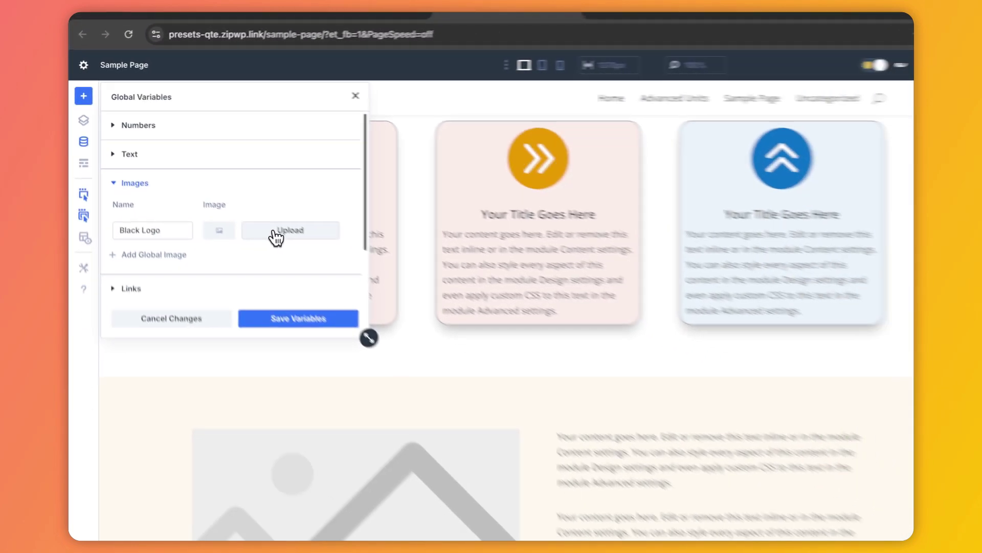
left_click(391, 320)
left_click(127, 195)
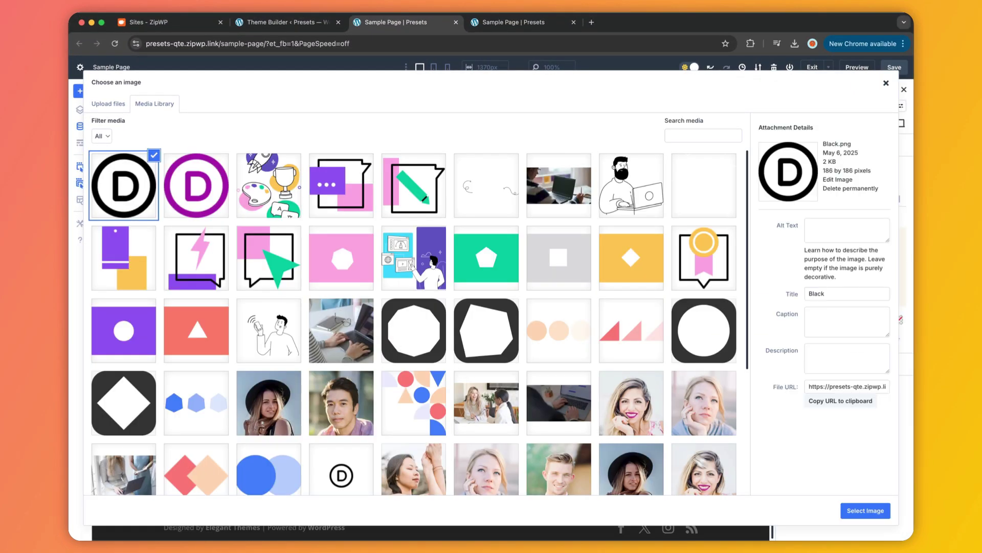
left_click(843, 510)
- Add a Purple Logo image variable with the purple logo image and save the variables
left_click(129, 213)
type("Purple Logo")
left_click(240, 215)
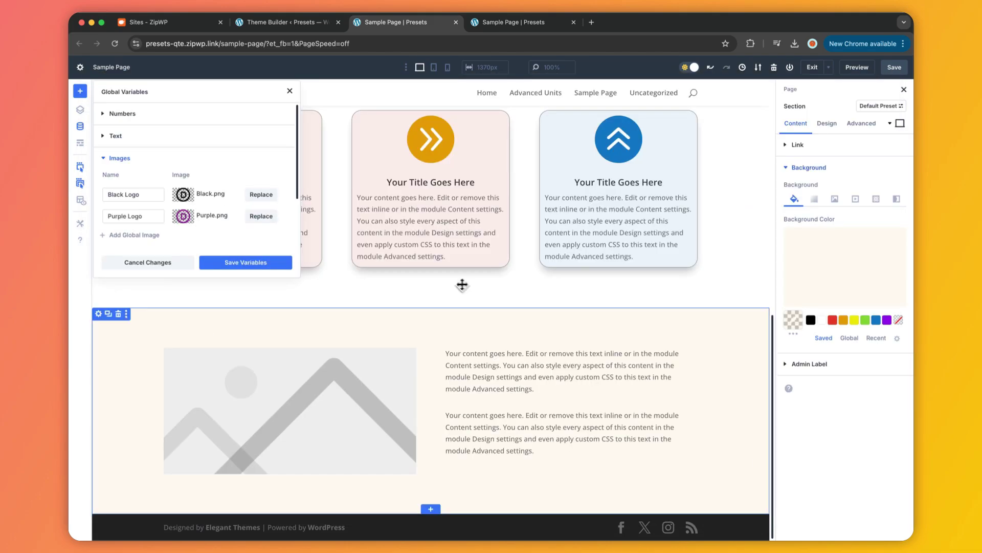
left_click(246, 262)
left_click(257, 266)
left_click(289, 91)
- Set the page's image module to the Purple Logo variable via dynamic content, after trying Black Logo
left_click(263, 384)
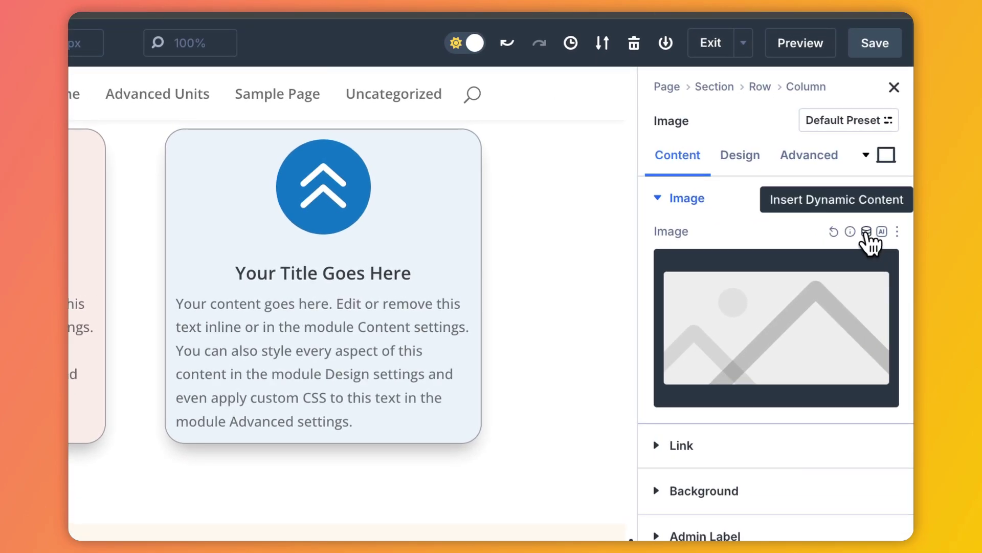
left_click(889, 161)
left_click(714, 293)
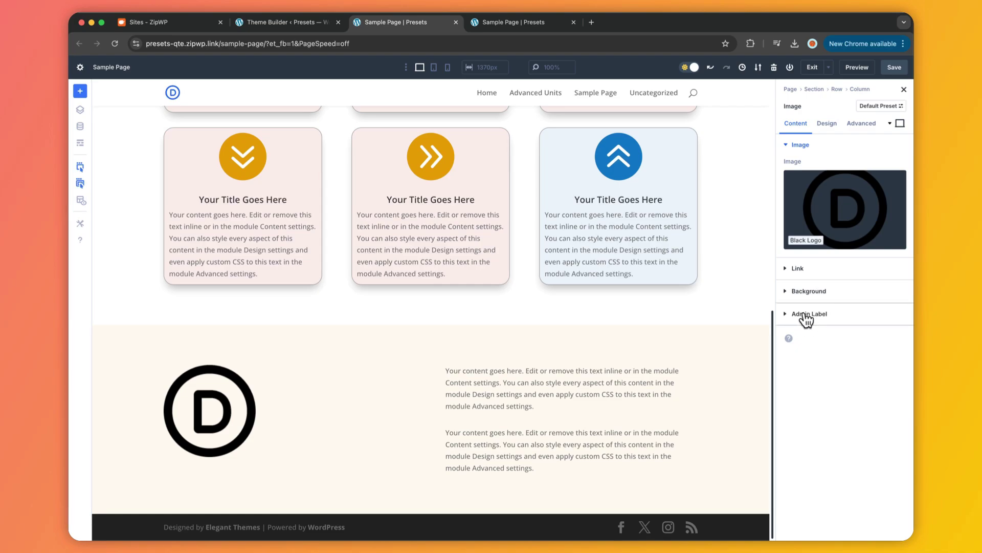
left_click(890, 161)
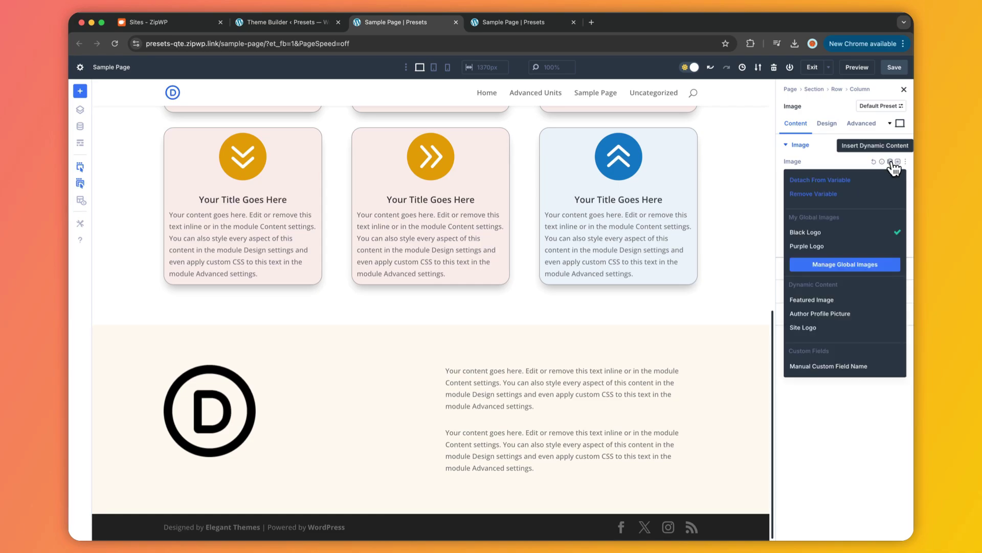
left_click(808, 246)
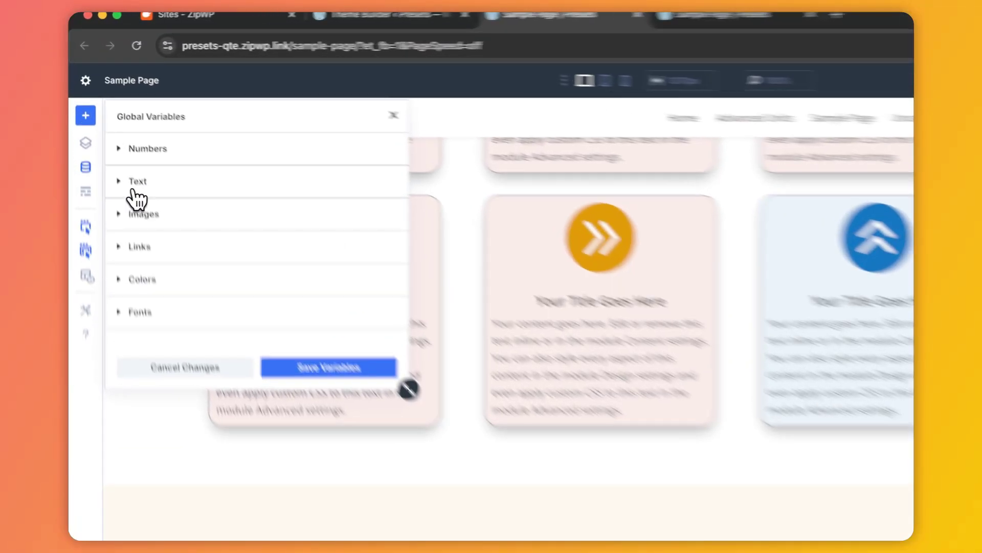
- Add an Address global text string containing the pasted street address
left_click(112, 136)
left_click(116, 153)
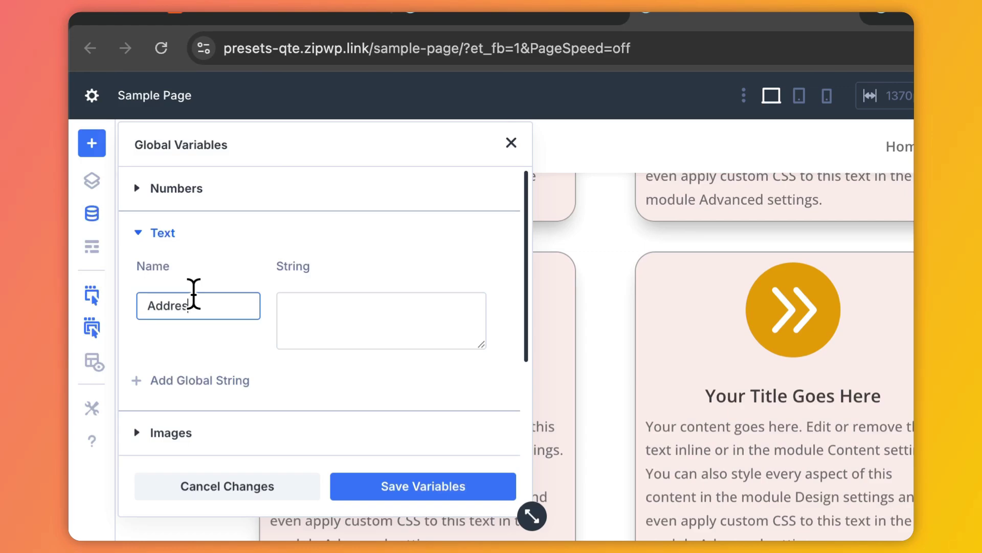
left_click(349, 327)
type("123, Divi 5 St. #100, San Francisco, CA 94220")
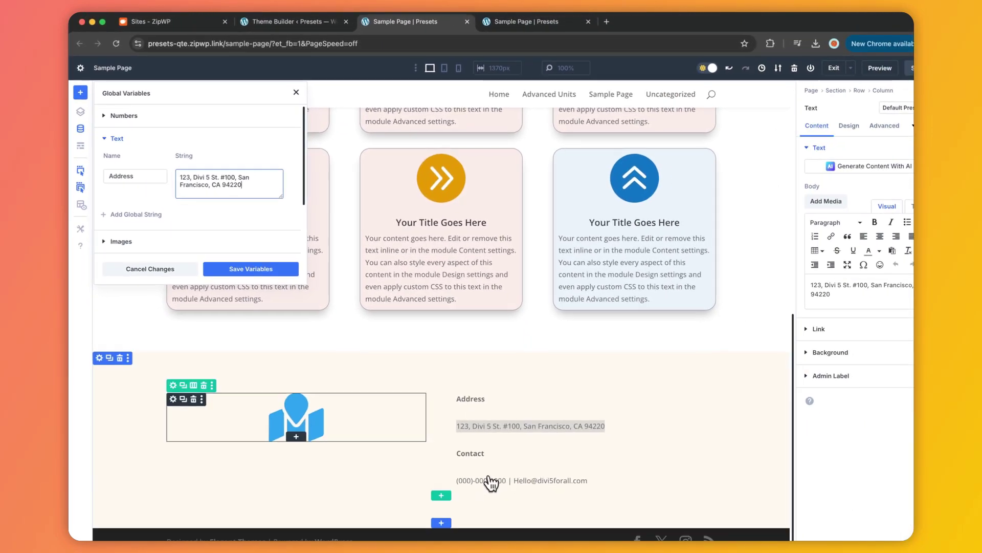
- Add a Contact text string holding the phone and e-mail line, then save and apply the variables
left_click(494, 481)
triple_click(518, 481)
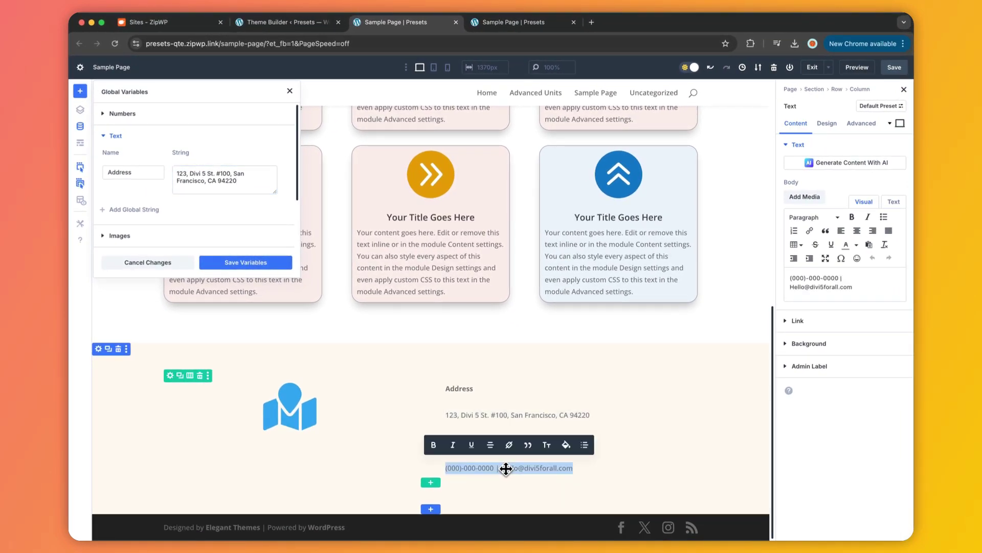
left_click(136, 210)
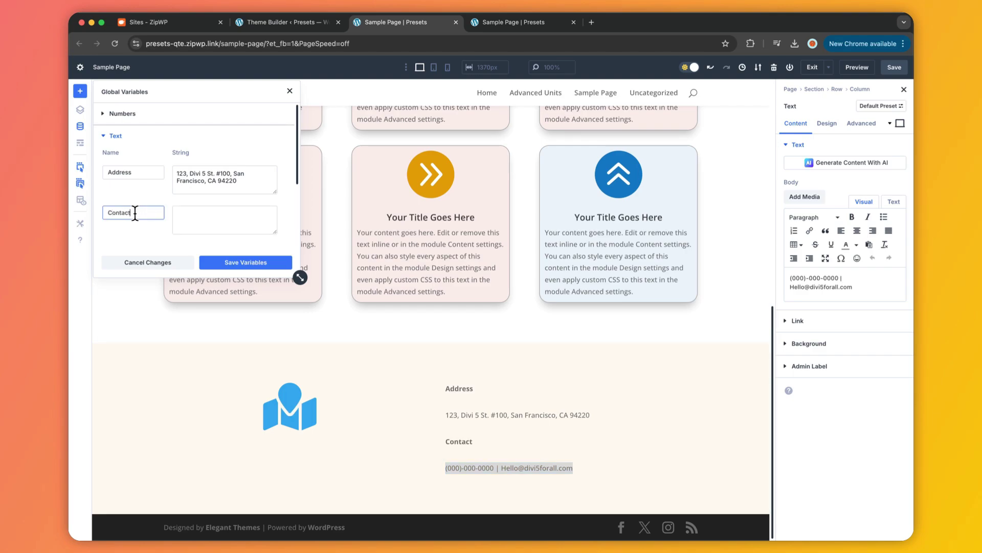
left_click(246, 262)
left_click(263, 261)
- Replace the footer address and contact text with the Address and Contact variables via dynamic content
triple_click(542, 414)
key("BackSpace")
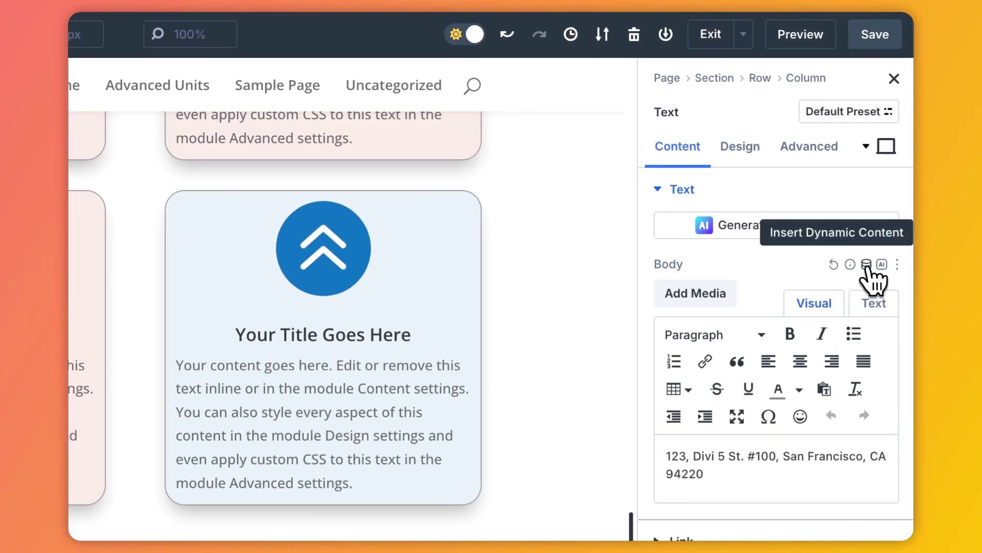
left_click(869, 266)
left_click(717, 330)
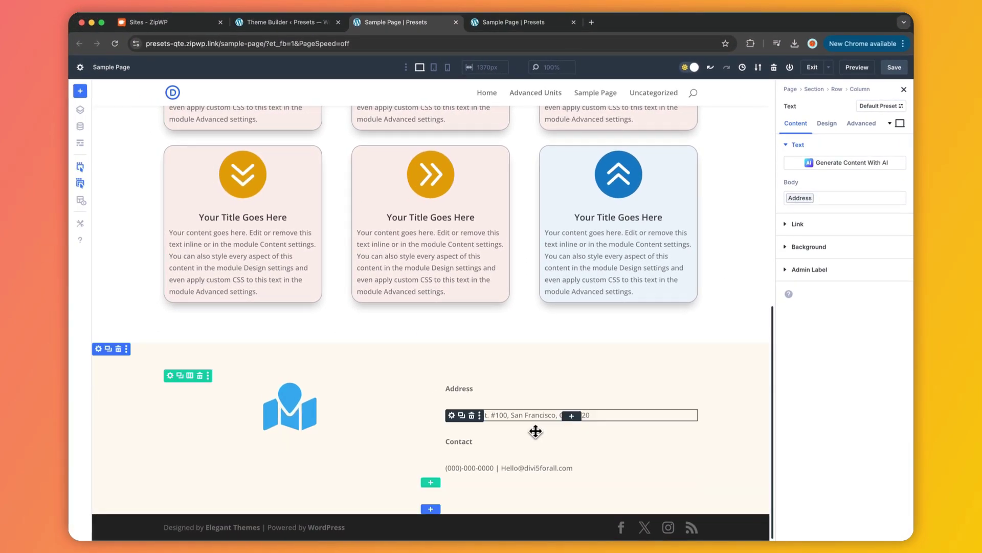
left_click(498, 479)
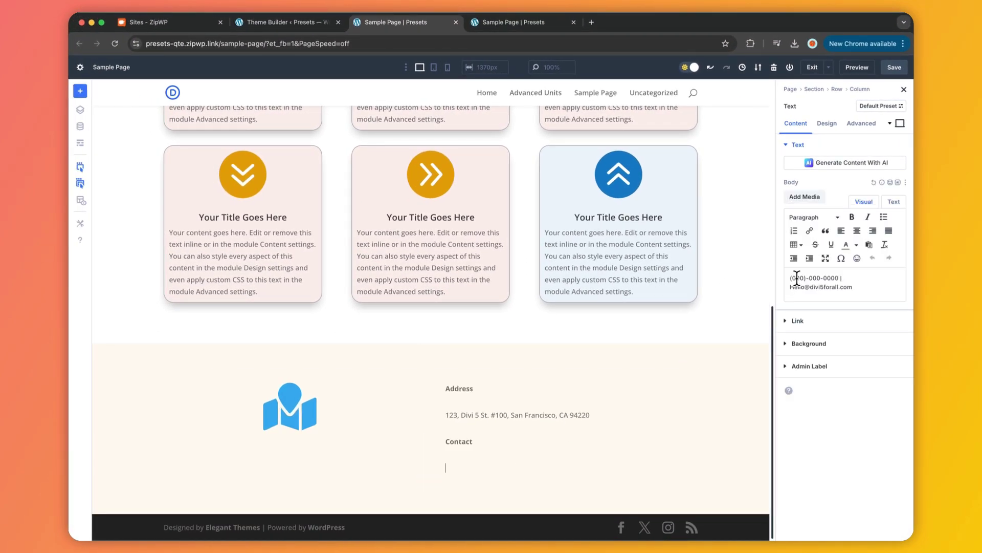
left_click(891, 183)
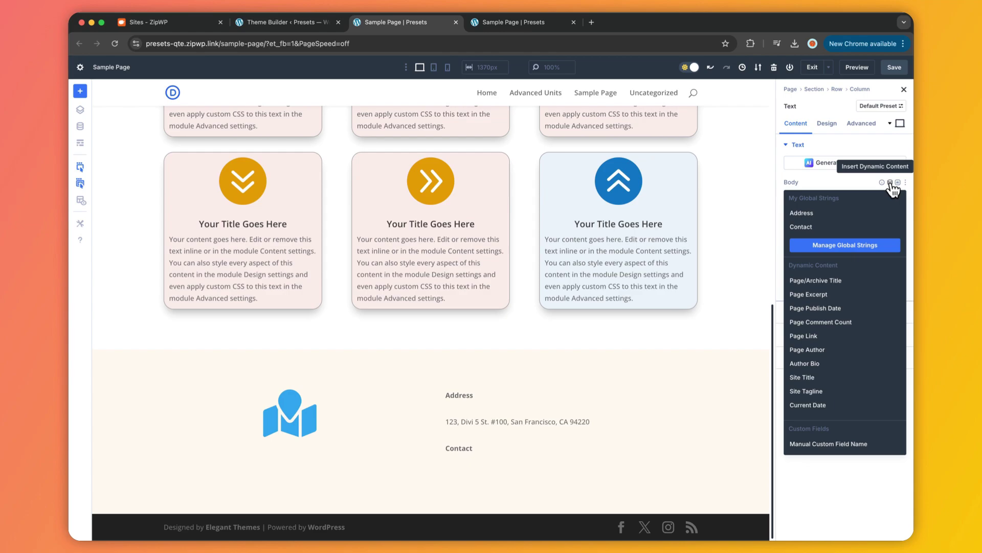
left_click(800, 238)
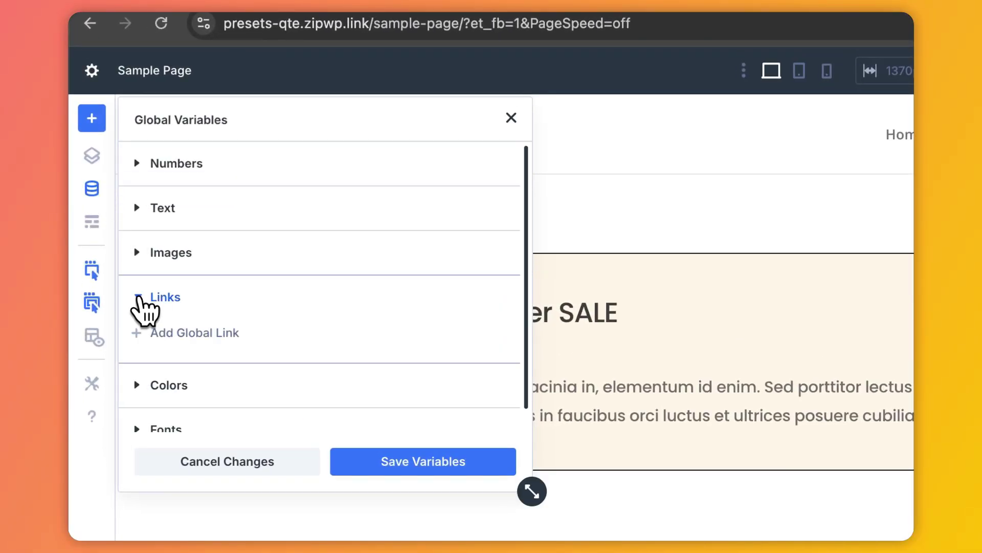
- Add an Offer CTA global link variable with its URL and save the variables
left_click(198, 333)
left_click(188, 369)
left_click(317, 368)
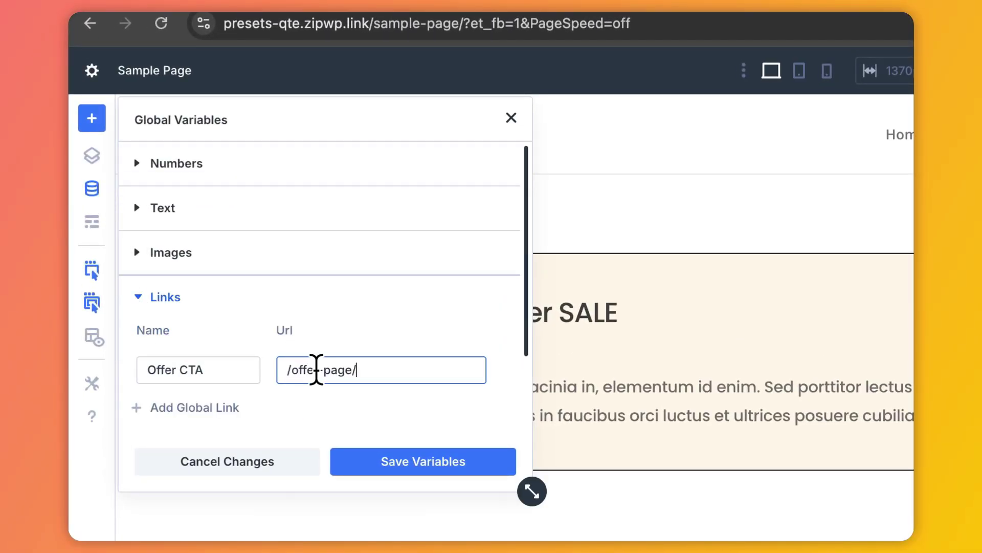
left_click(409, 460)
left_click(538, 466)
- Set the Visit OFFERS button link to the Offer CTA variable through dynamic content
left_click(797, 167)
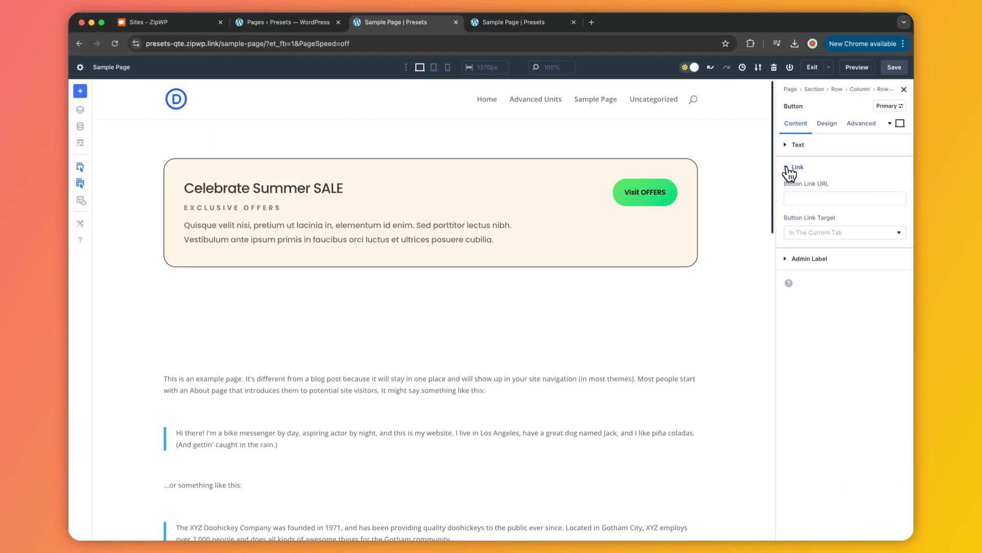
left_click(898, 183)
left_click(802, 212)
- Change the banner heading's 'Summer' to 'Winter', making it Celebrate Winter SALE
left_click(273, 196)
left_click(256, 189)
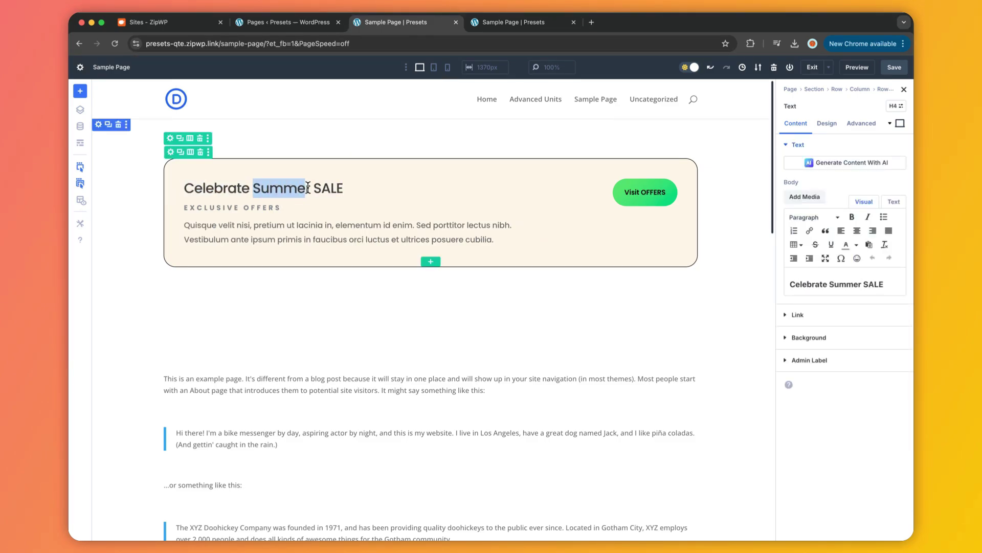
type("Winter")
- Update the Offer CTA link URL to /offer-page-winter/ and save the variables
left_click(79, 126)
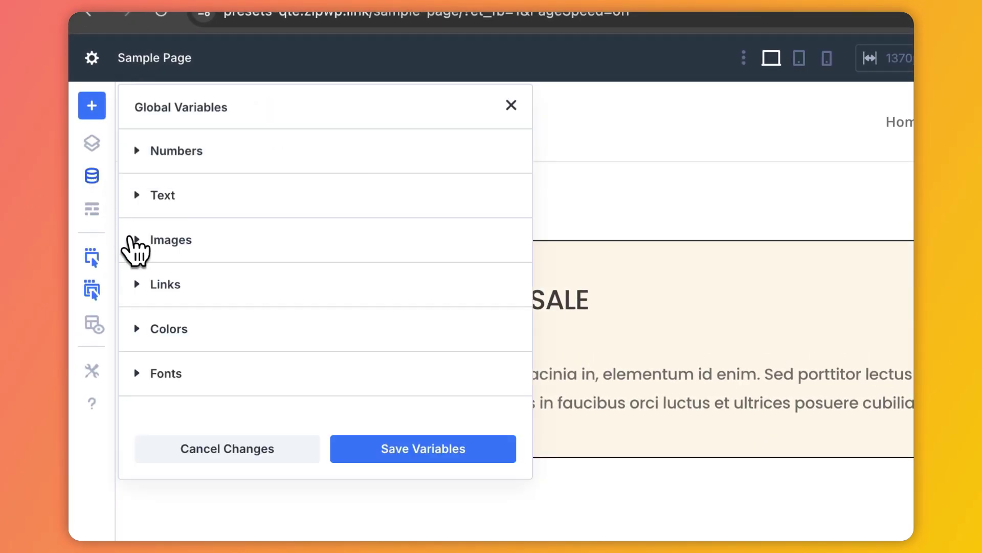
left_click(154, 284)
left_click(367, 357)
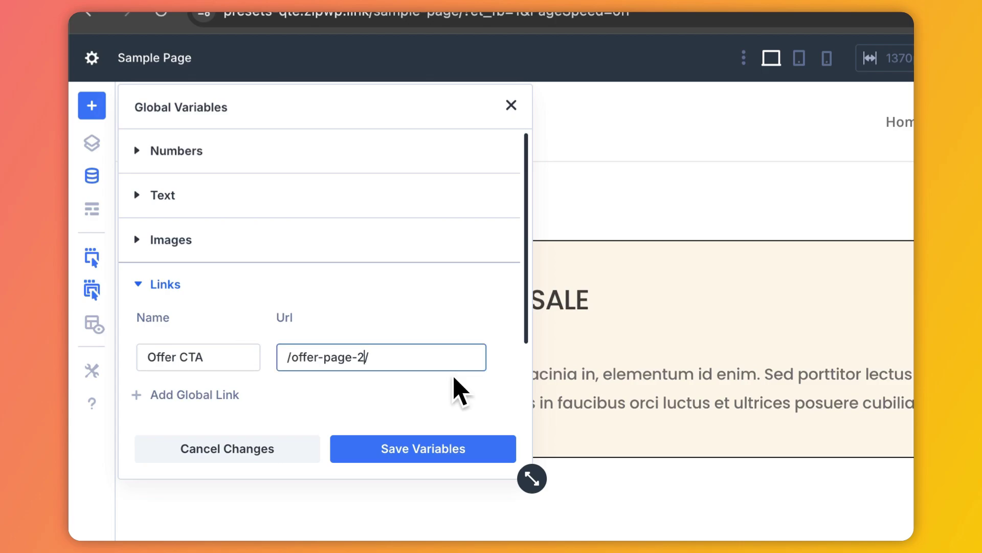
type("winter")
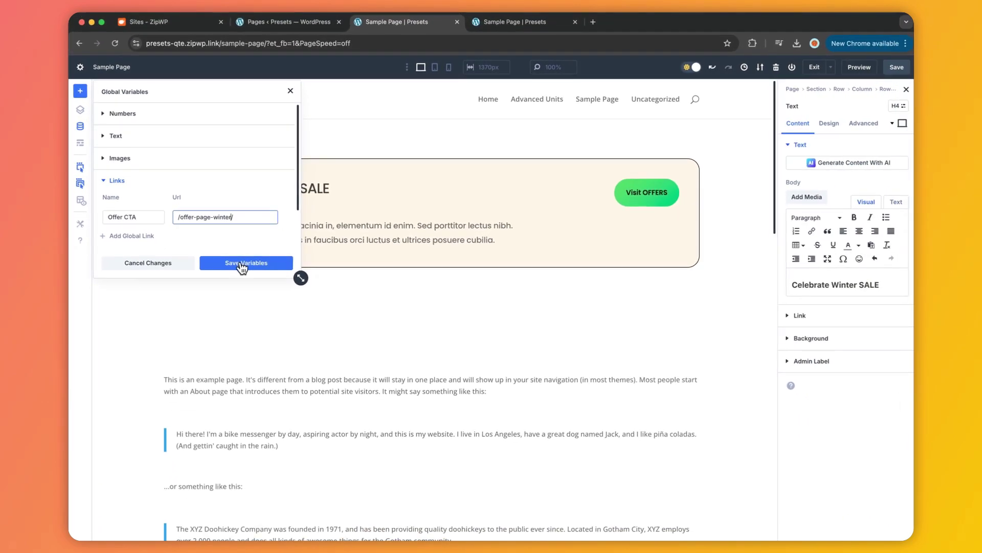
left_click(423, 448)
left_click(473, 461)
left_click(511, 105)
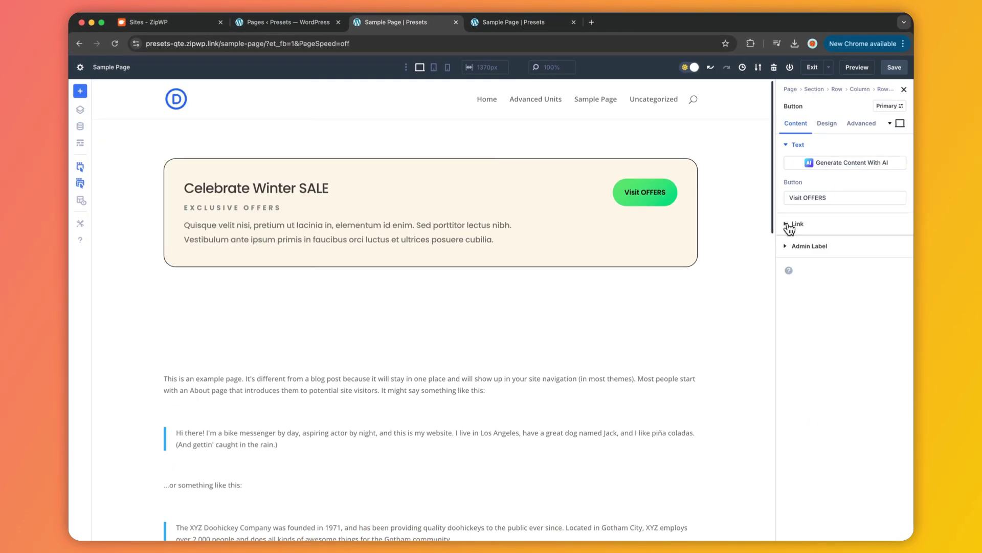
left_click(790, 224)
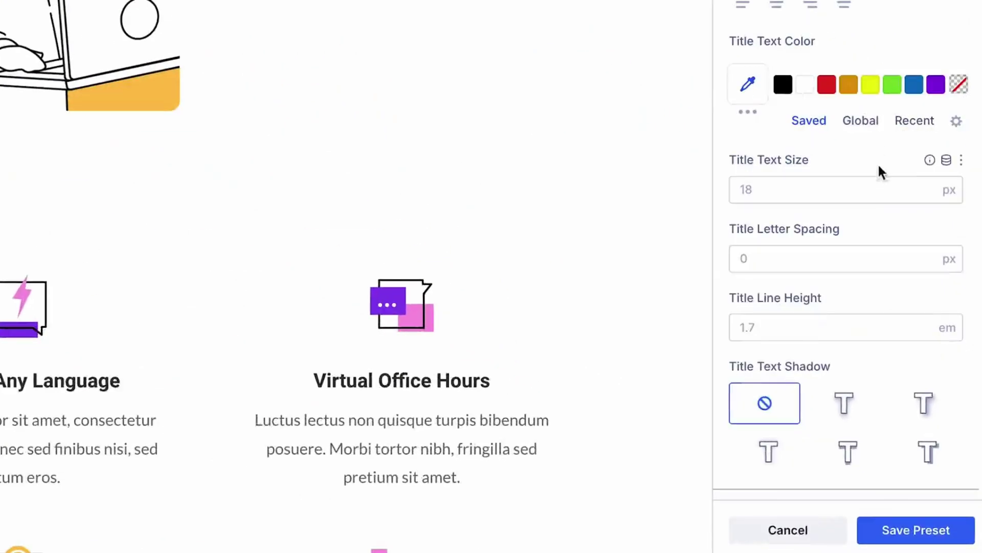
- Link the Blurb preset title size to the H3 variable (1.8rem), previewing H3 and H1 size changes
left_click(947, 161)
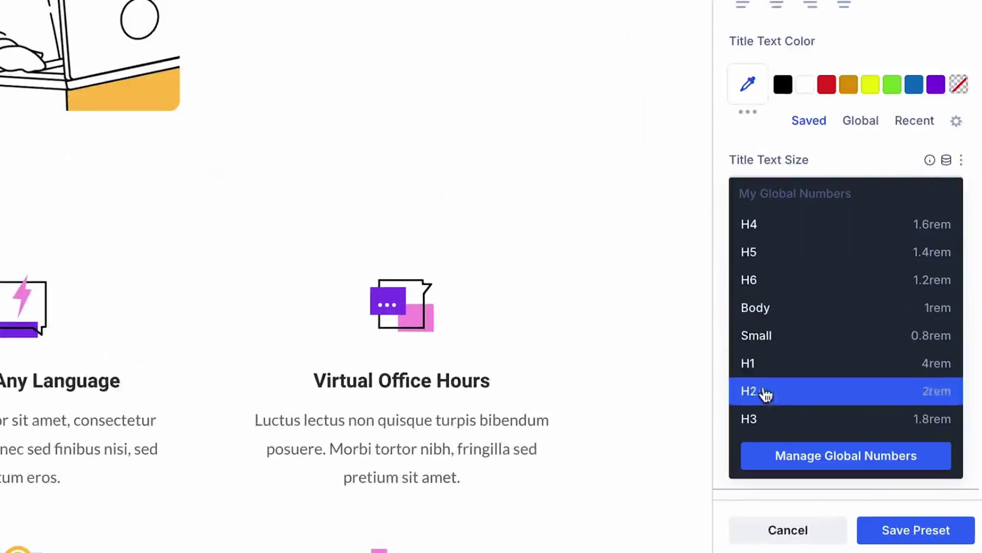
left_click(767, 419)
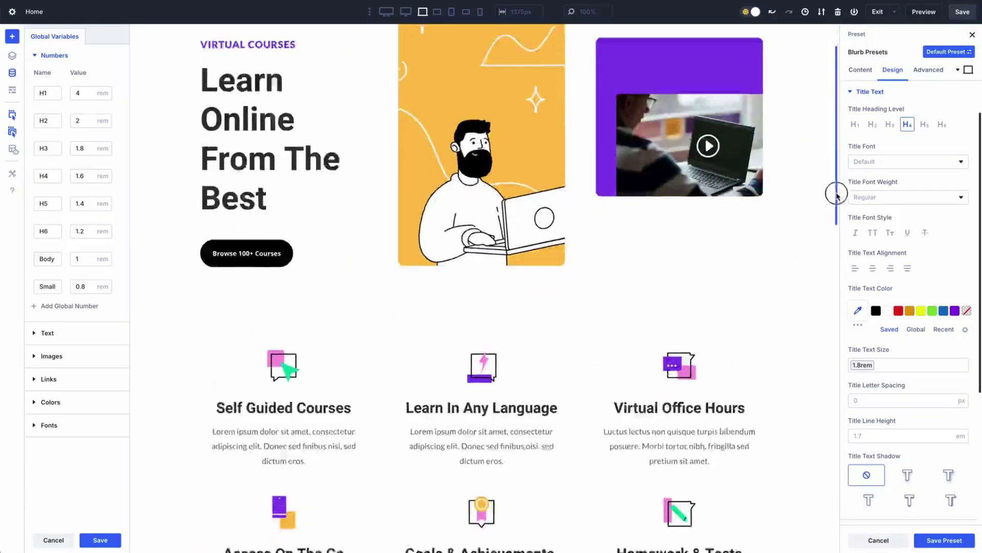
scroll(837, 265, "down", 1)
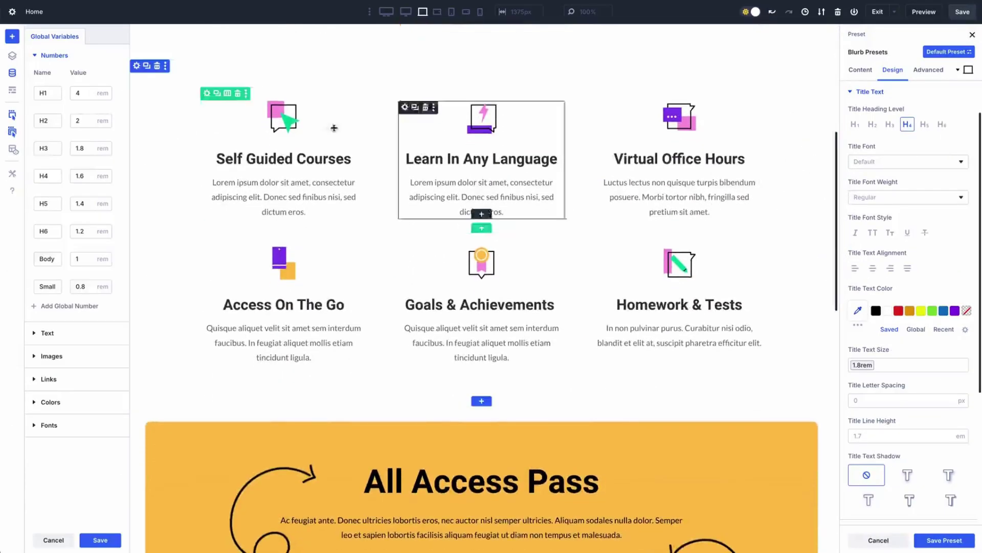
mouse_move(90, 148)
left_mouse_down()
mouse_move(90, 139)
mouse_move(90, 149)
left_mouse_up()
scroll(179, 144, "down", 7)
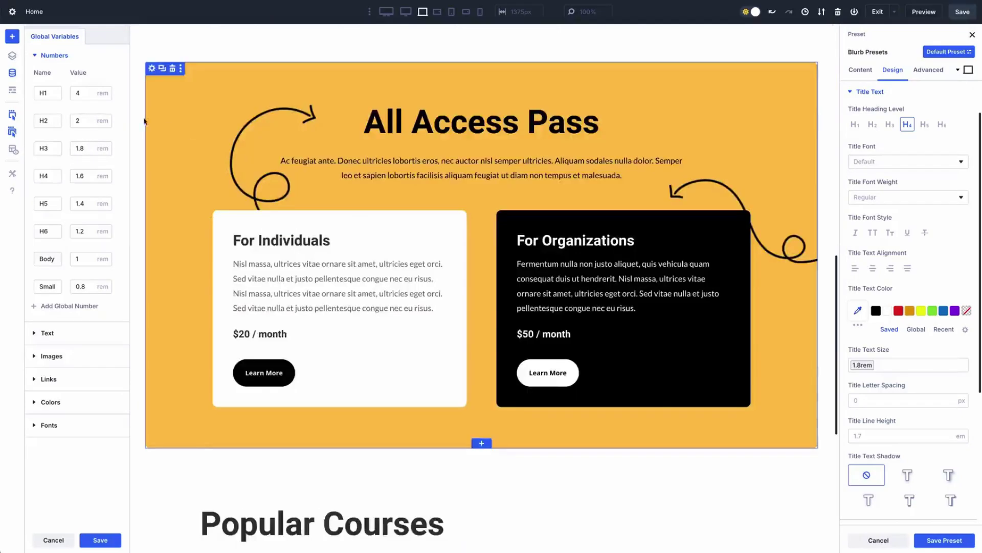
left_click_drag(90, 94, 90, 98)
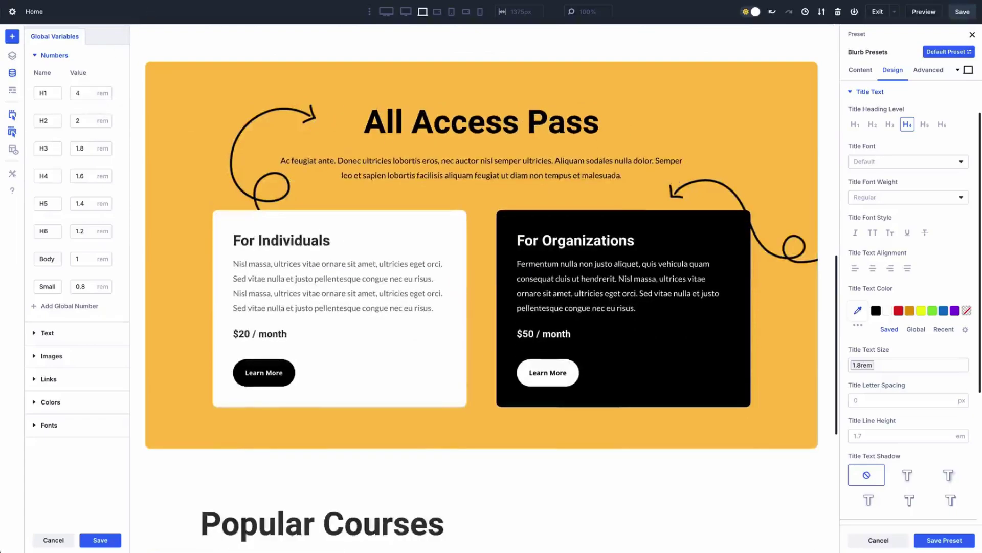